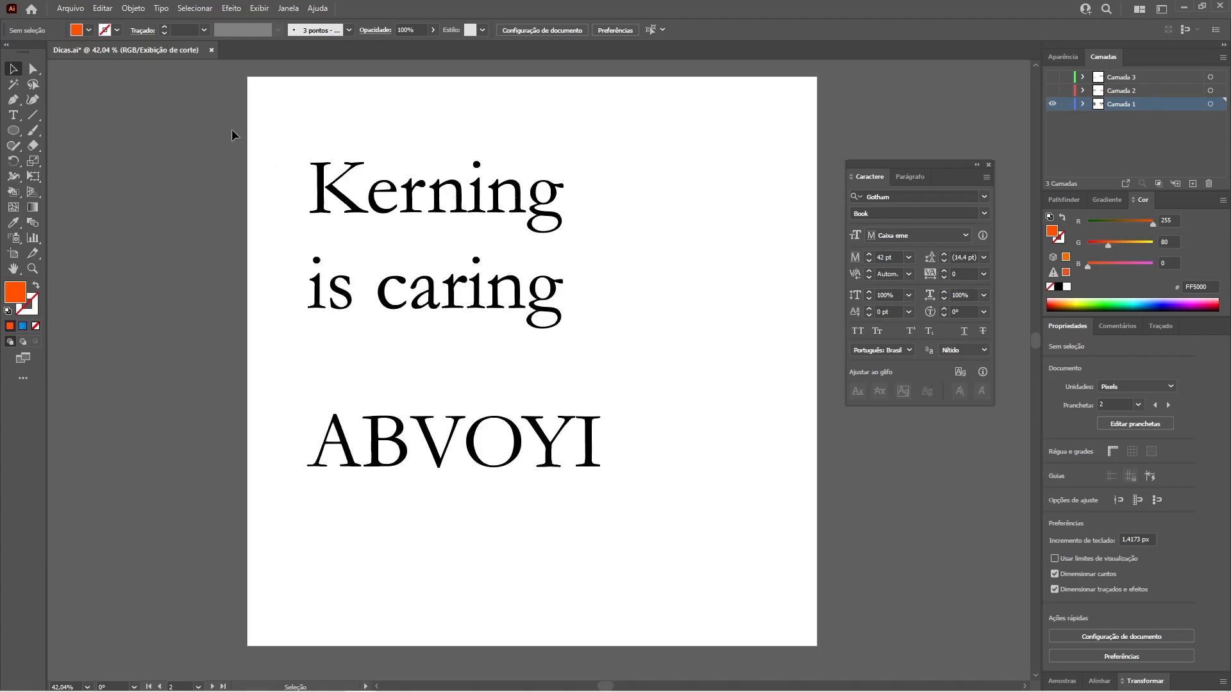
Try Óptico kerning on the whole "Kerning is caring" text and apply Métrica - Apenas romana instead.
scroll(432, 176, "up", 3)
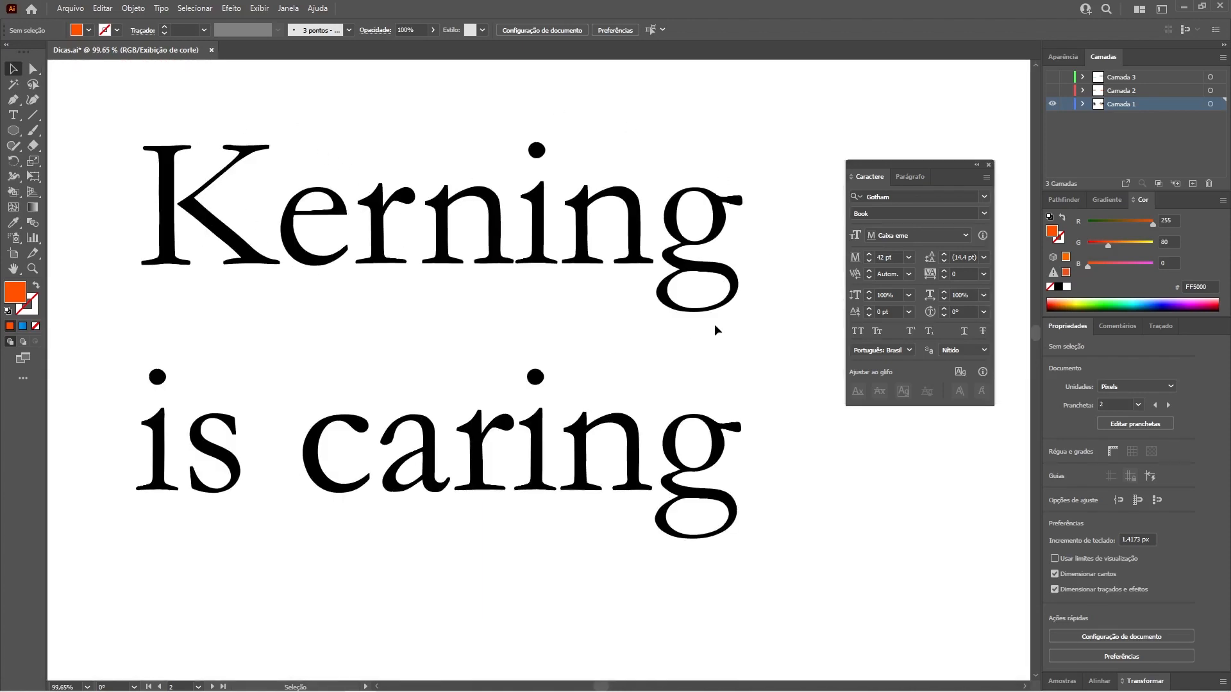
left_click_drag(932, 176, 921, 219)
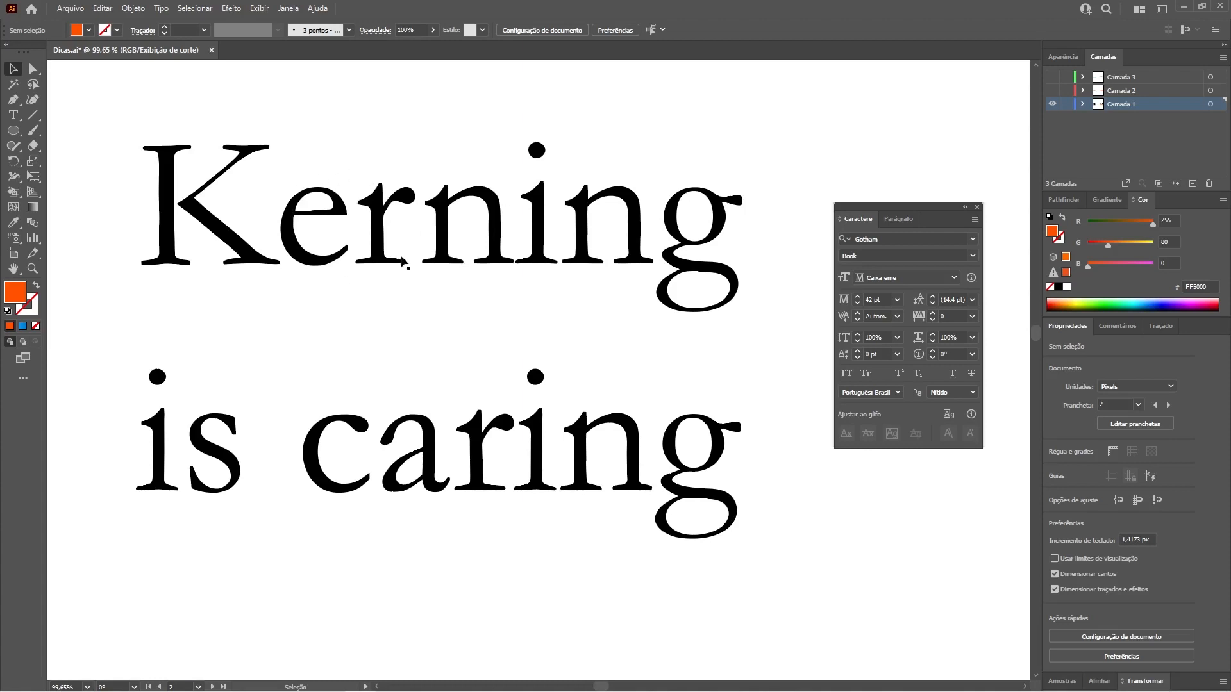
key("t")
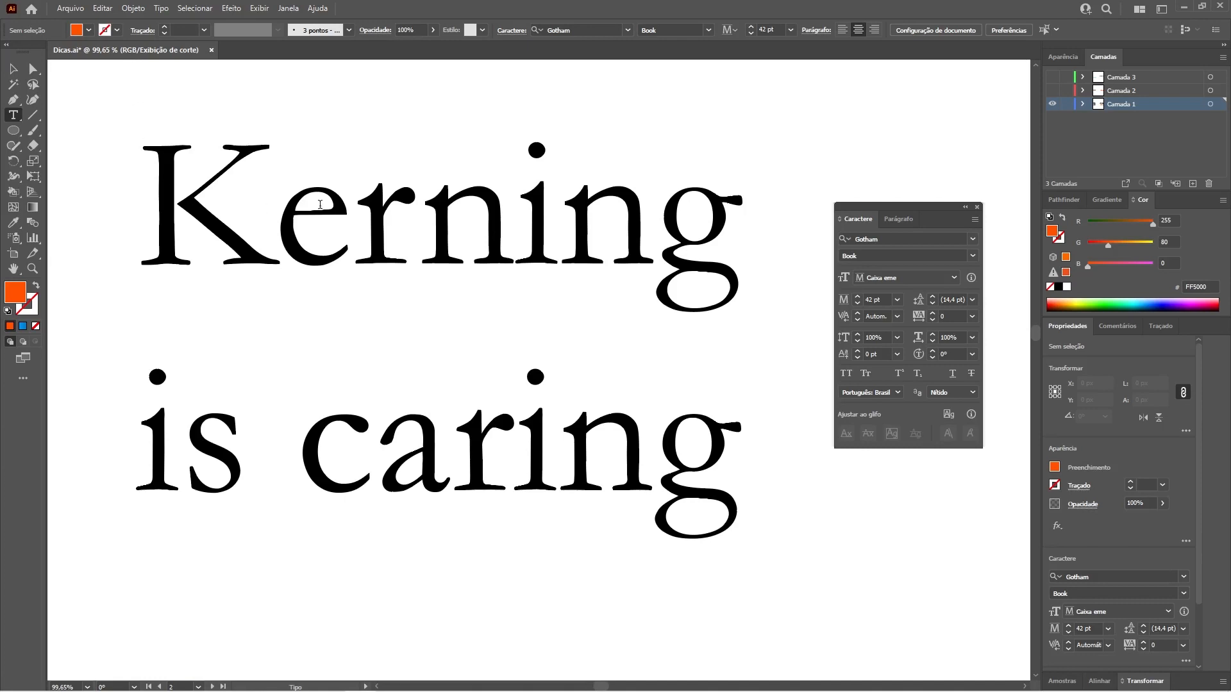
left_click(475, 234)
key("ctrl+a")
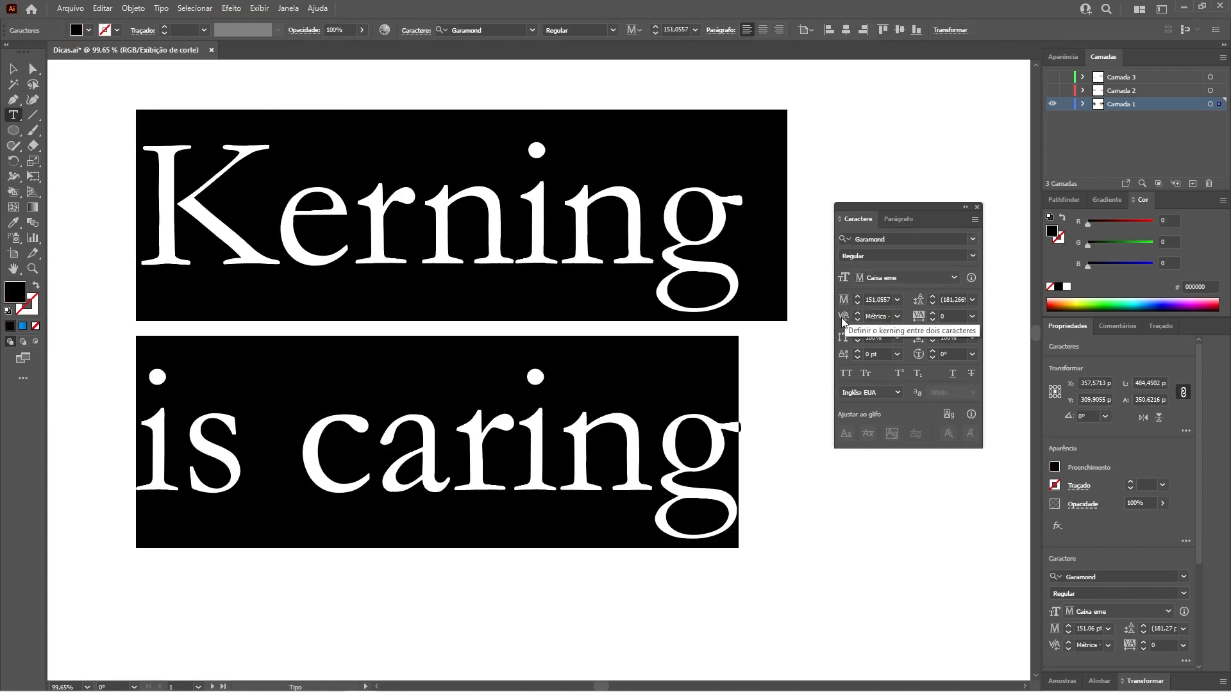
left_click(898, 317)
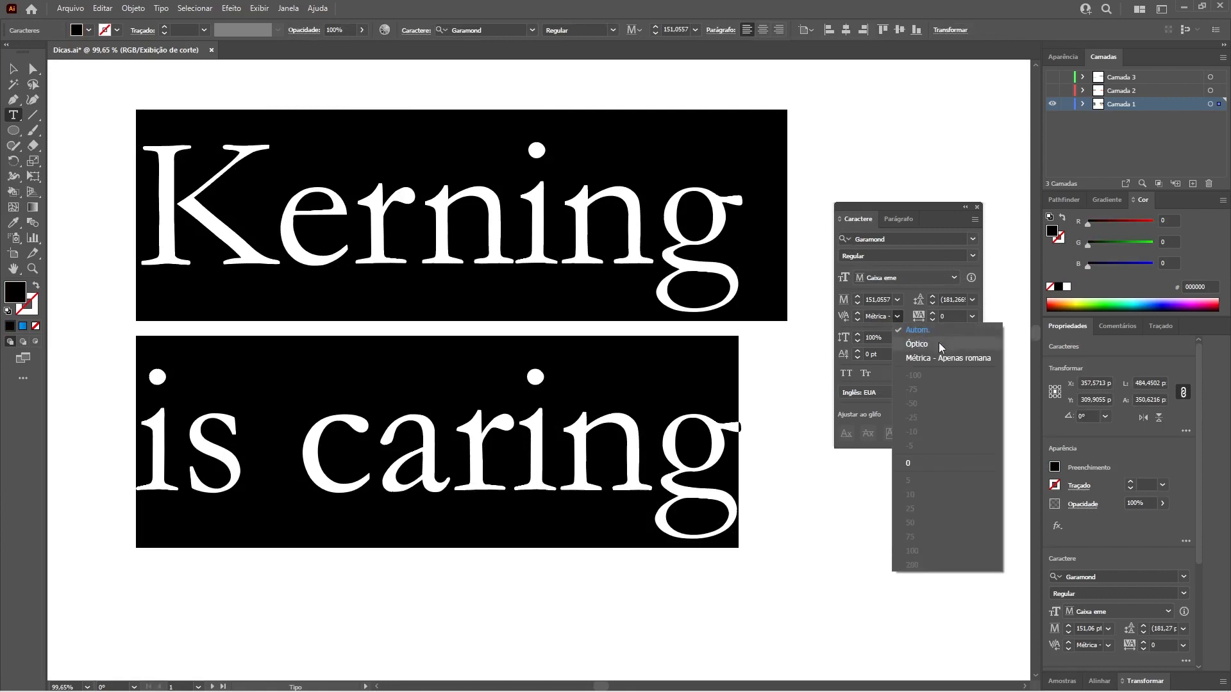
left_click(930, 345)
left_click(900, 316)
left_click(929, 357)
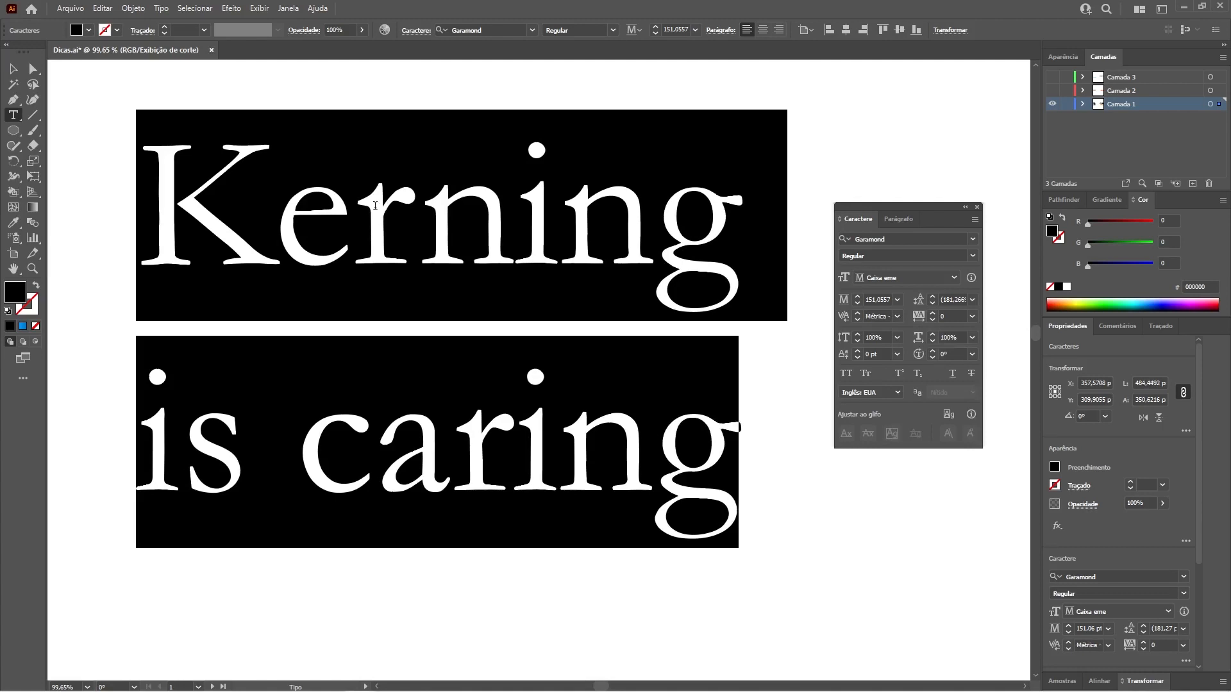
Examine the kerning values between the first letter pairs of "Kerning", with the character settings moved clear.
left_click(379, 255)
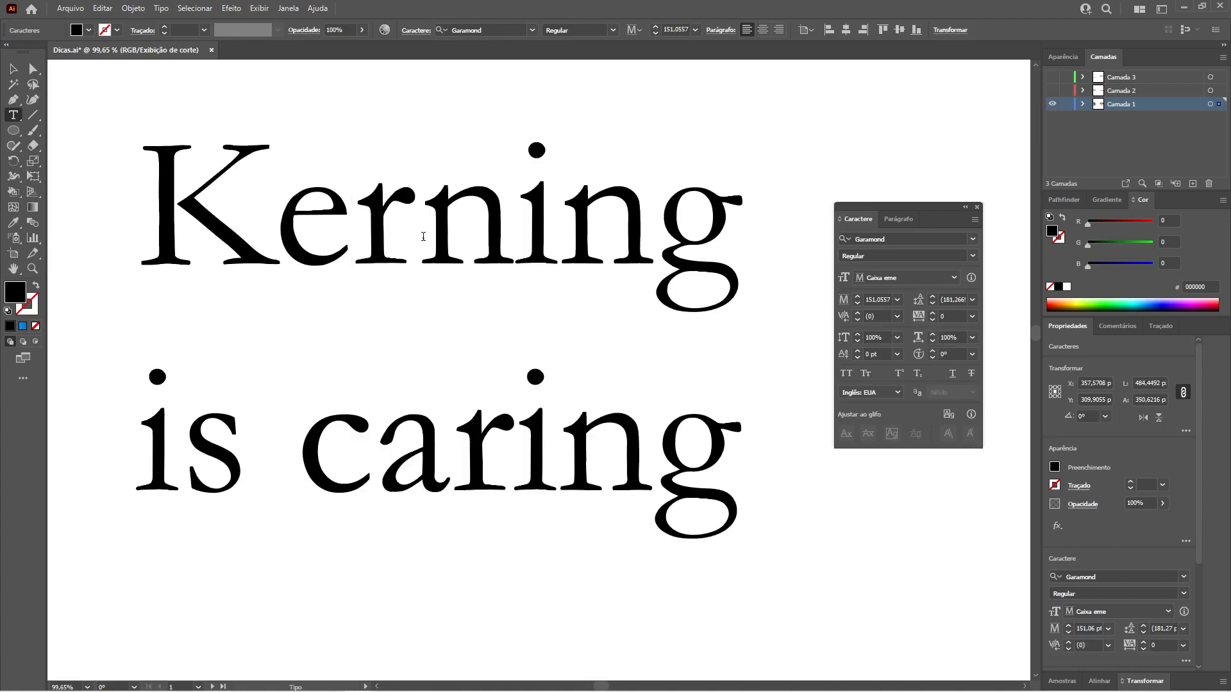
left_click(291, 233)
left_click_drag(919, 206, 925, 155)
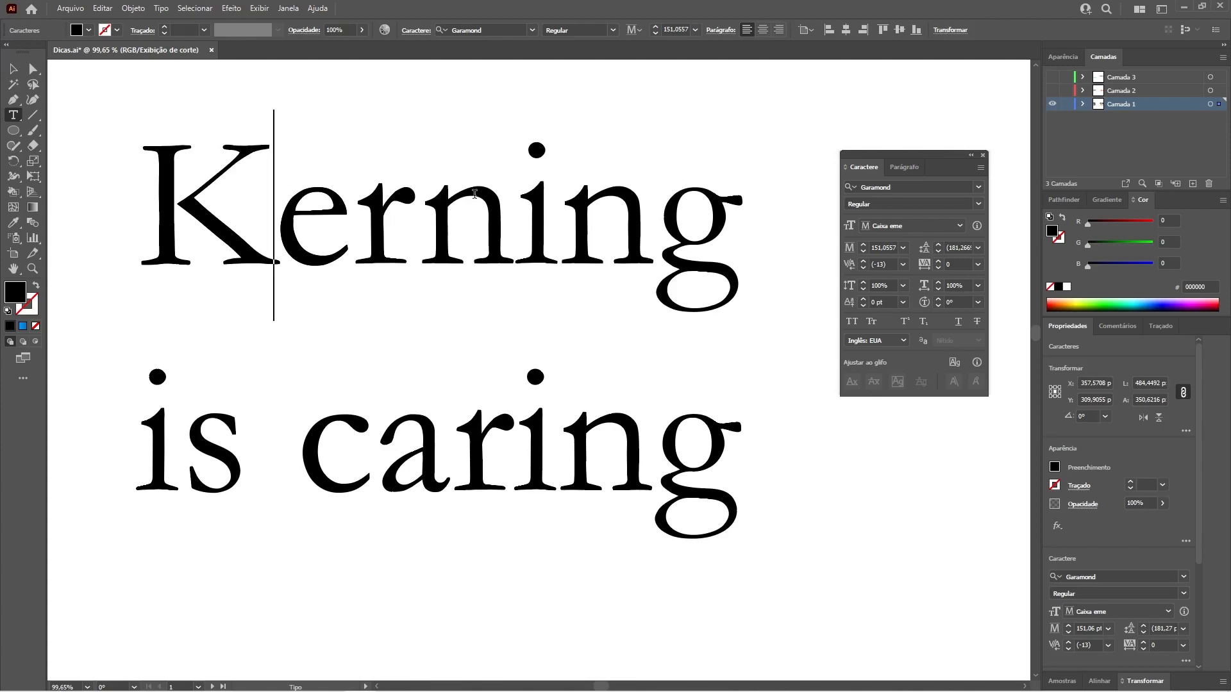
key("alt+Right")
key("Right")
key("Right")
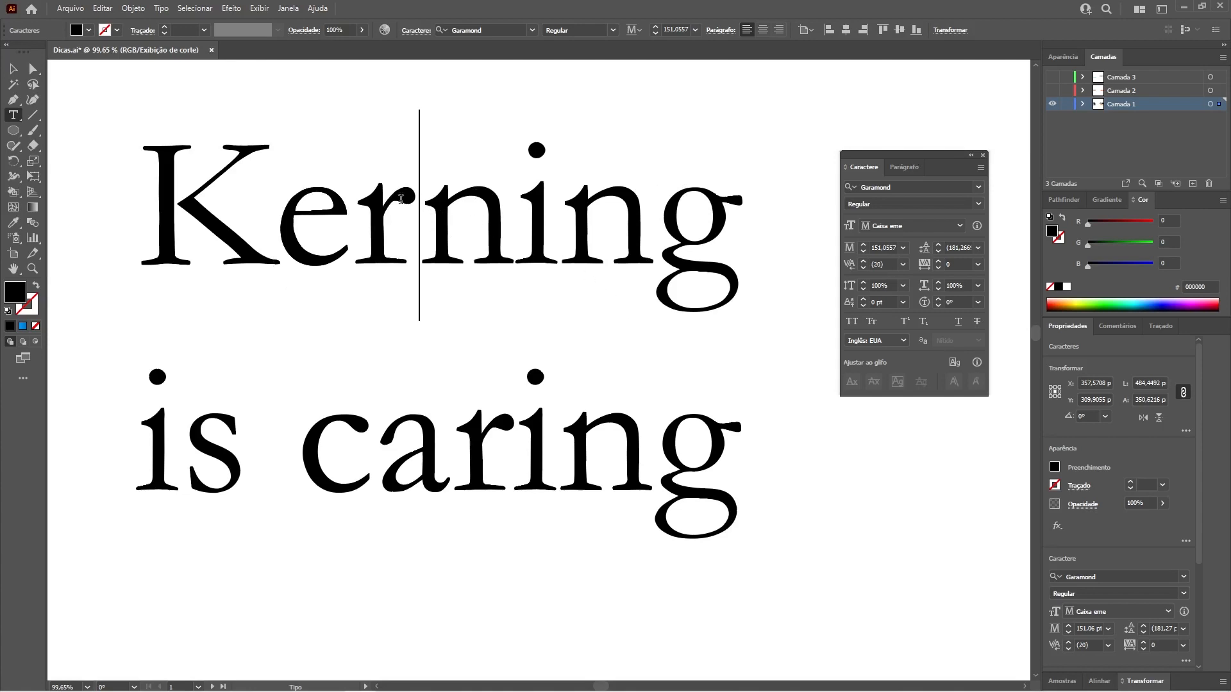
Adjust the kerning between the last n and the g of "Kerning" up and down, ending at 60.
left_click(657, 252)
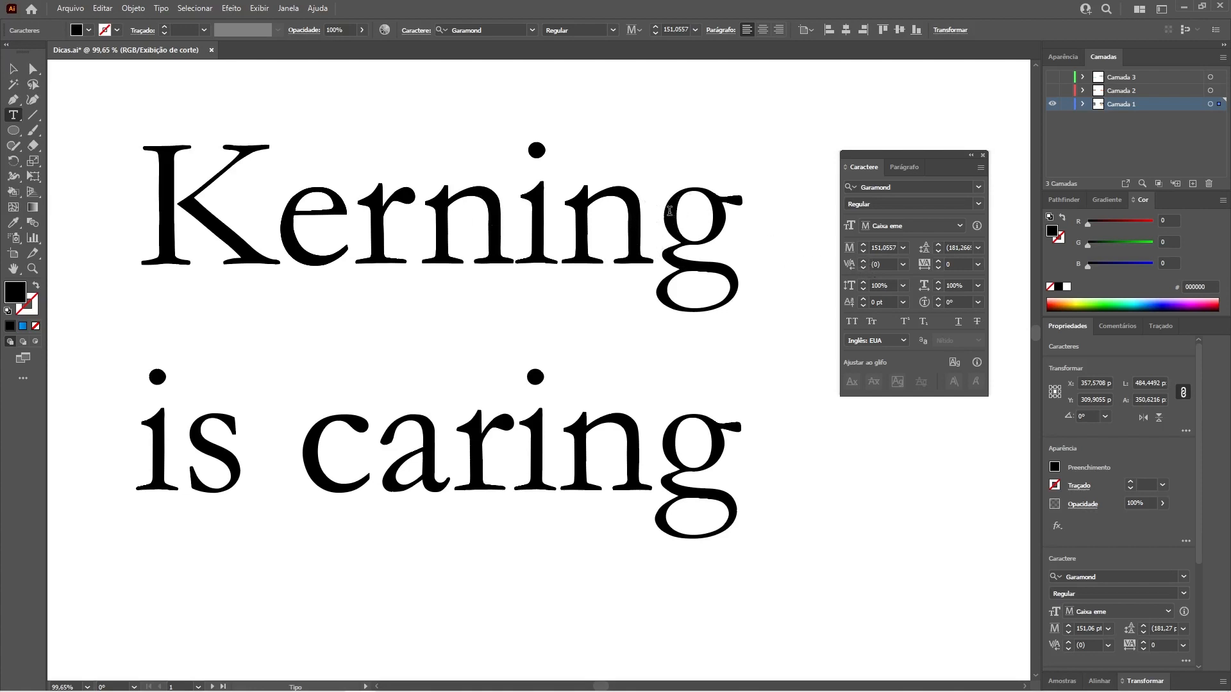
left_click(863, 261)
left_click(864, 261)
left_click(864, 261)
left_click(865, 267)
left_click(864, 267)
left_click(865, 268)
left_click(864, 267)
left_click(865, 267)
key("alt+Right")
key("alt+Right")
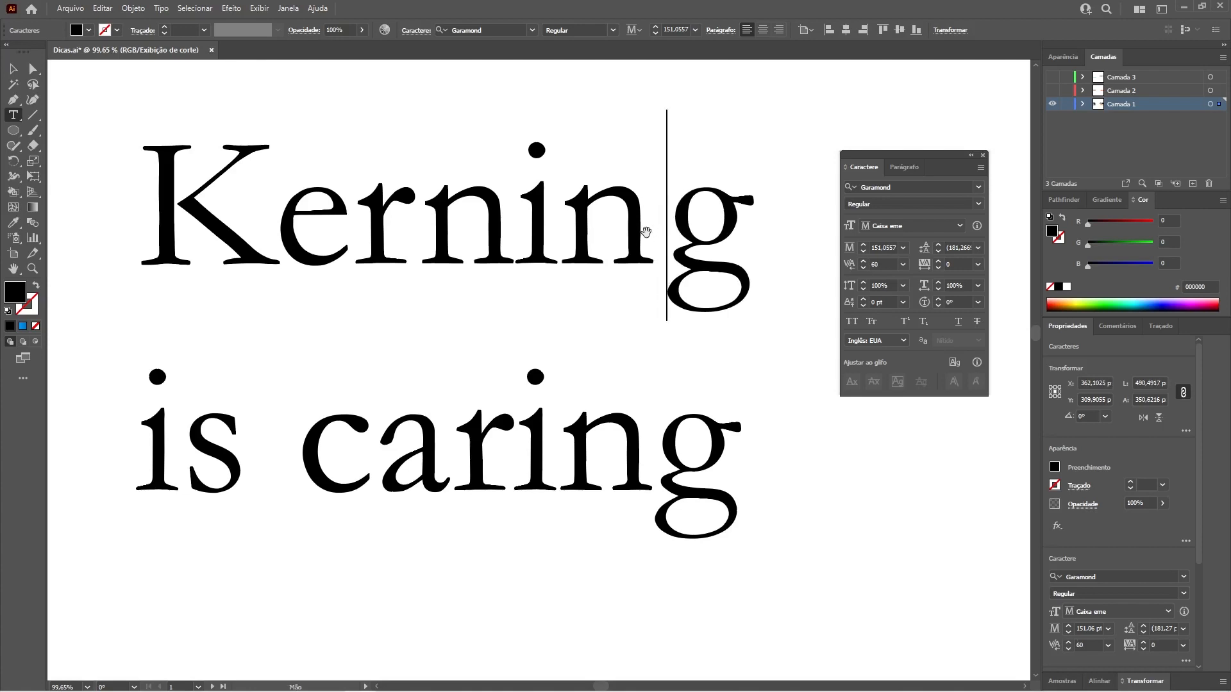
Try tighter and looser spacing between the final n and g of "Kerning", bringing the kerning to -40.
key("alt+Left")
key("alt+Left")
key("alt+Left")
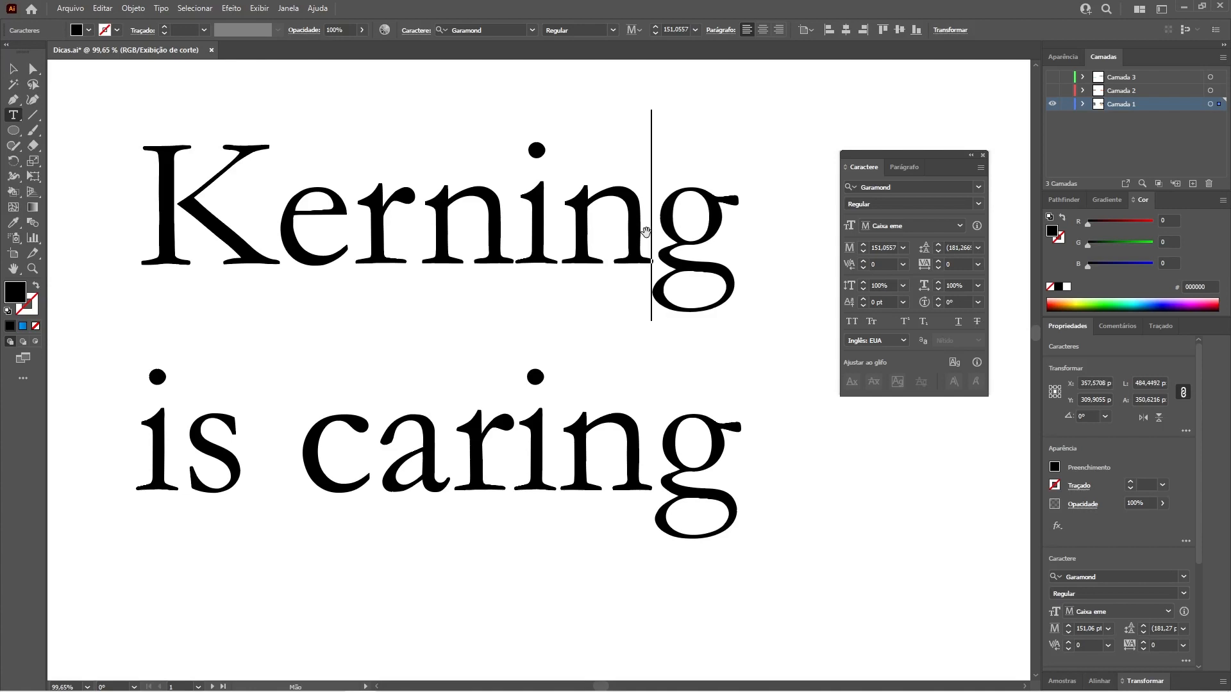
key("alt+Right")
key("alt+Right")
key("alt+Left")
key("alt+Left")
key("alt+Right")
key("alt+Left")
key("alt+Left")
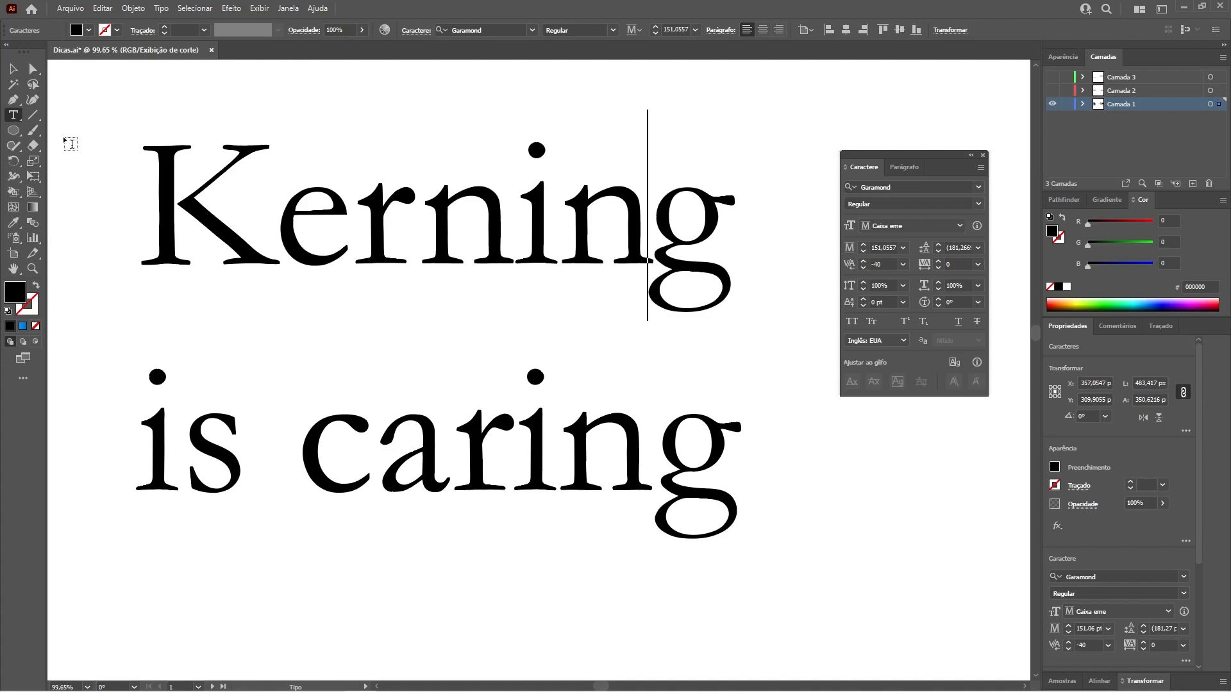
Set the Tracking increment in the Type preferences to 5/1000 em.
left_click(103, 8)
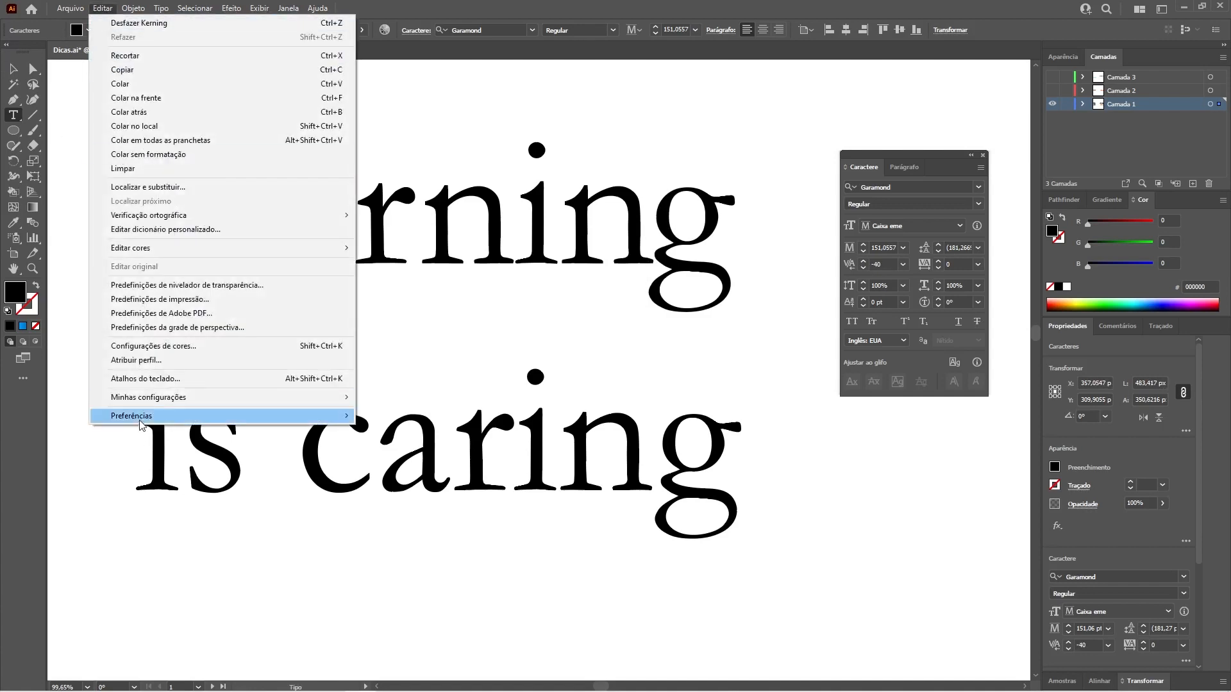
mouse_move(313, 422)
left_click(388, 446)
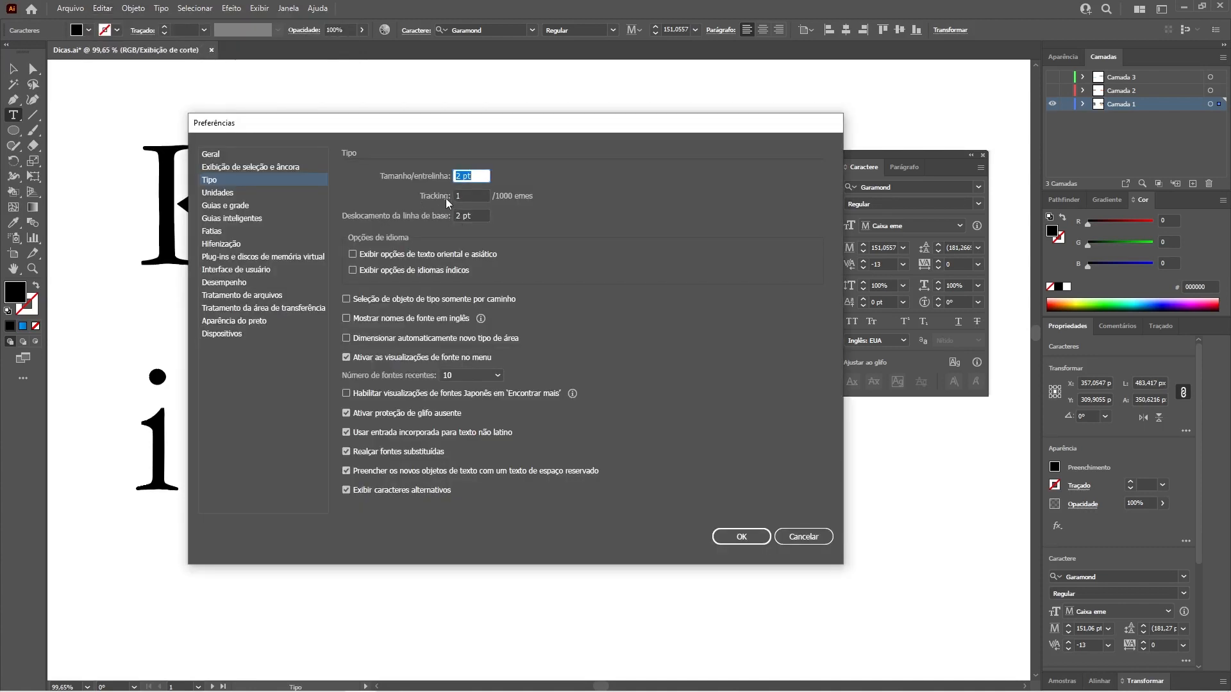
key("Tab")
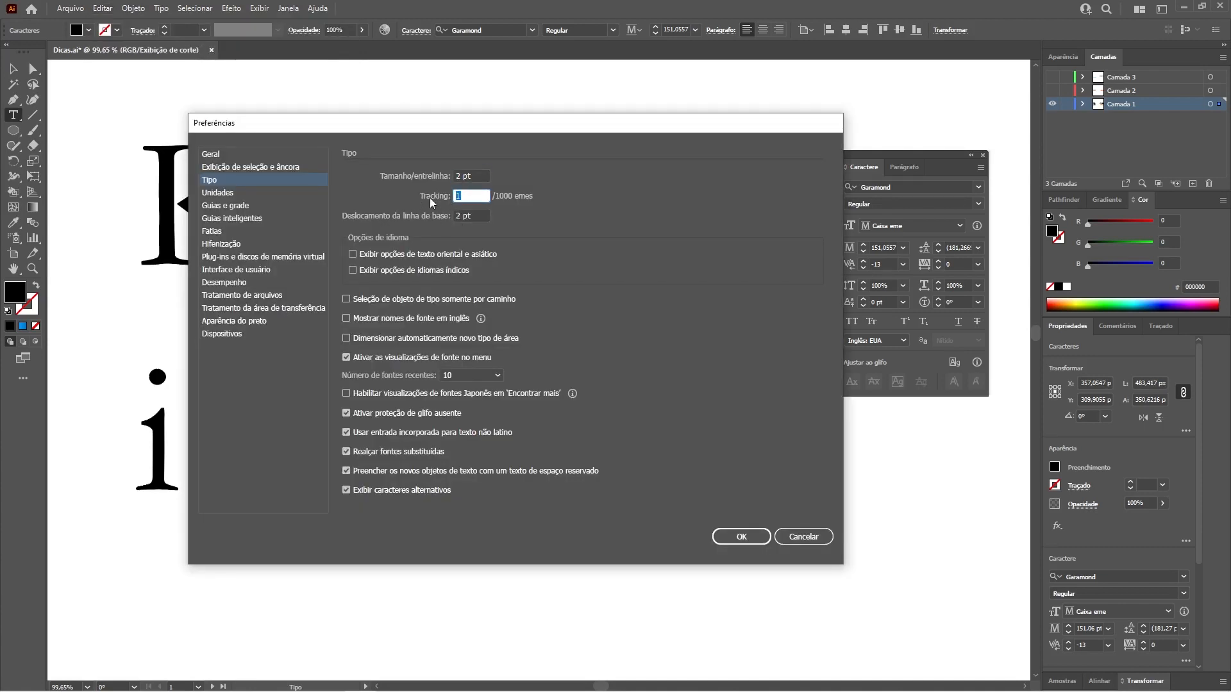
type("5")
left_click(742, 536)
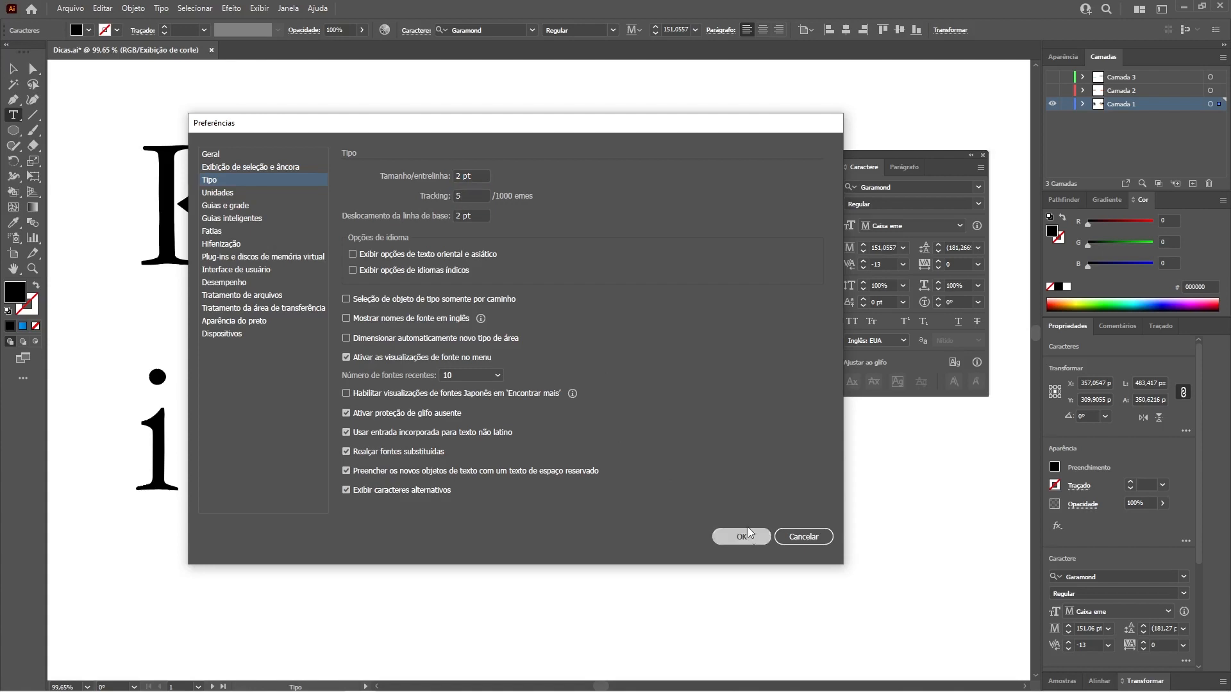
Reset the kerning between the final n and g of "Kerning" and fine-tune it to a slightly negative value.
key("ctrl+alt+q")
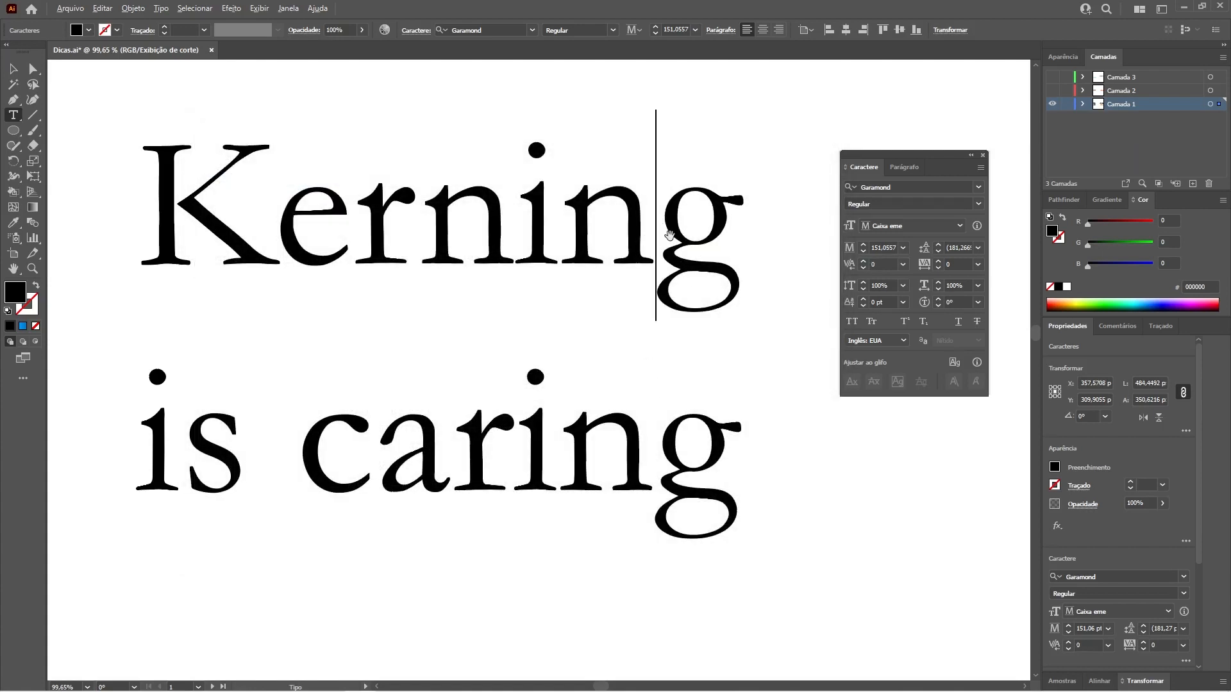
key("alt+Right")
key("alt+Right")
key("alt+Right")
key("alt+Right")
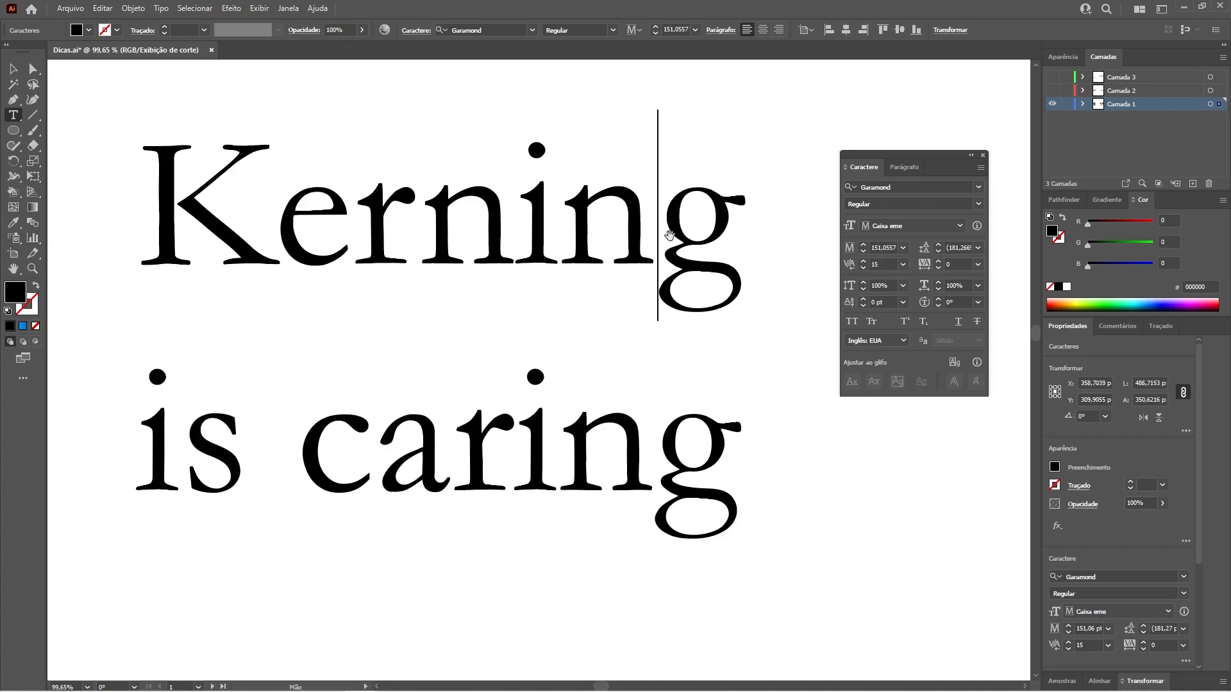
key("alt+Left")
key("alt+Left")
key("alt+Left")
key("alt+Left")
key("alt+Left")
key("alt+Left")
key("alt+Left")
key("alt+Left")
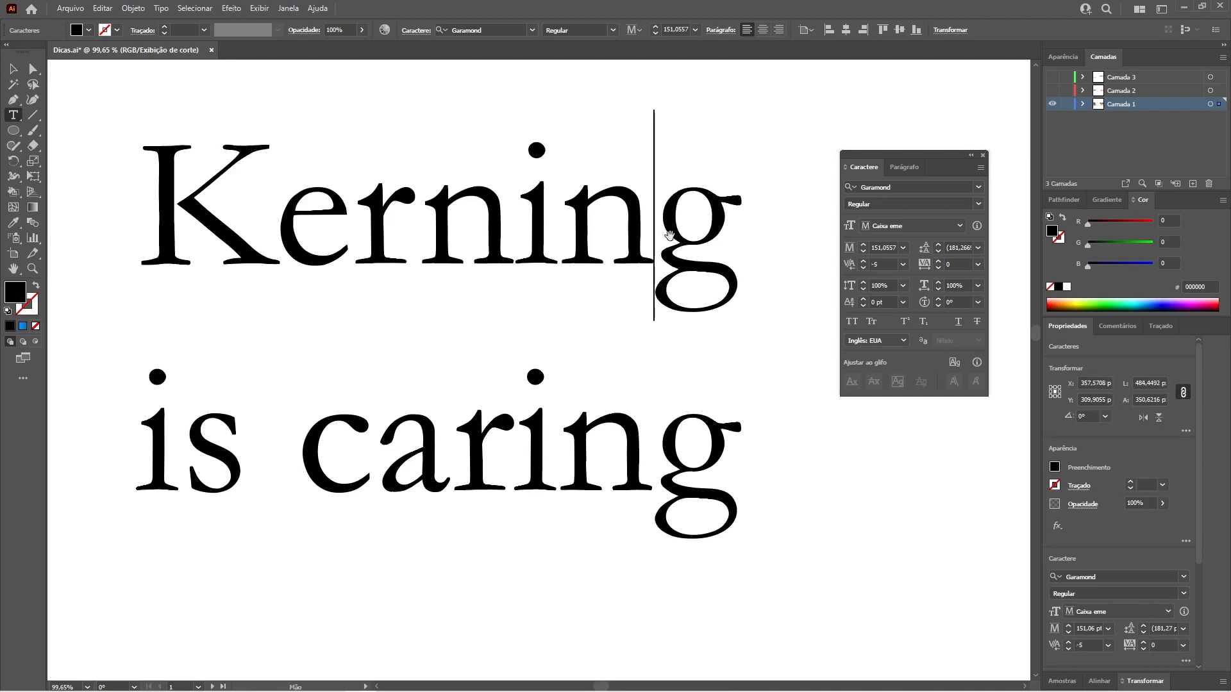
Tighten the kerning between the K and e of "Kerning" to -53.
left_click(563, 220)
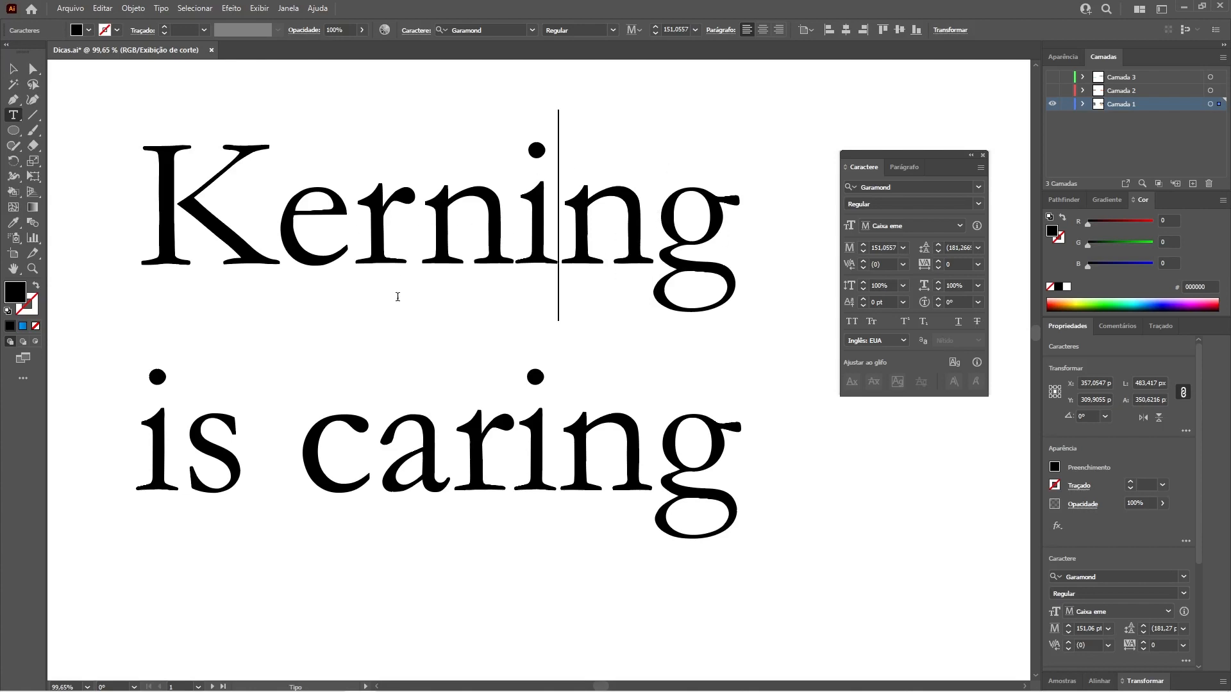
key("alt+Left")
key("alt+Left")
key("alt+Left")
key("alt+Left")
key("alt+Left")
key("alt+Left")
key("alt+Left")
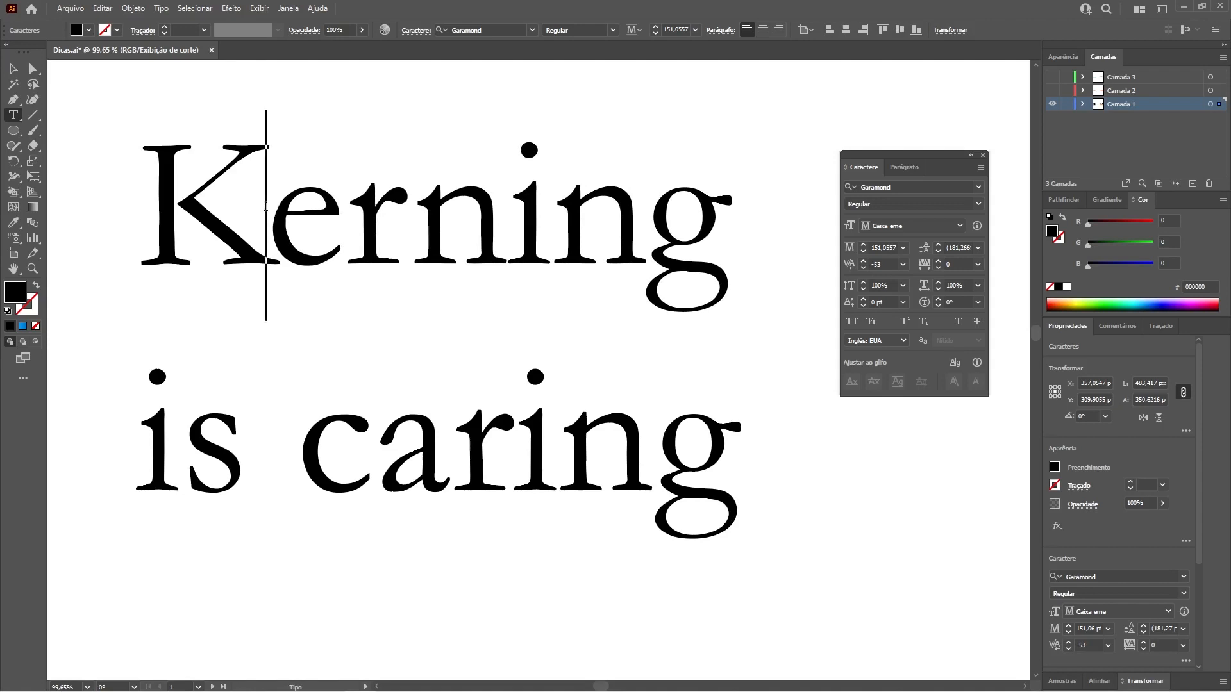
Reset the kerning between K and e of "Kerning" and tighten it slightly.
key("ctrl+alt+q")
key("alt+Left")
key("alt+Left")
left_click(412, 232)
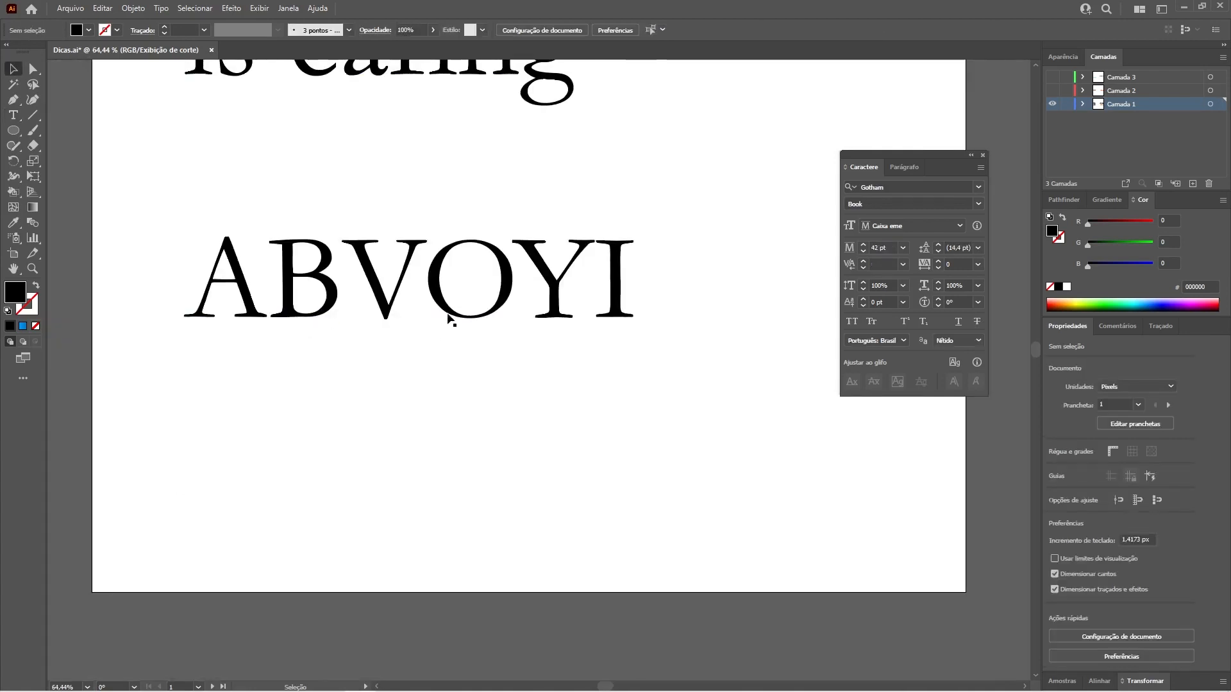
Show the layer Camada 2 and tighten the kerning between B and V in its coloured ABVOYI text to -55.
left_click(1052, 90)
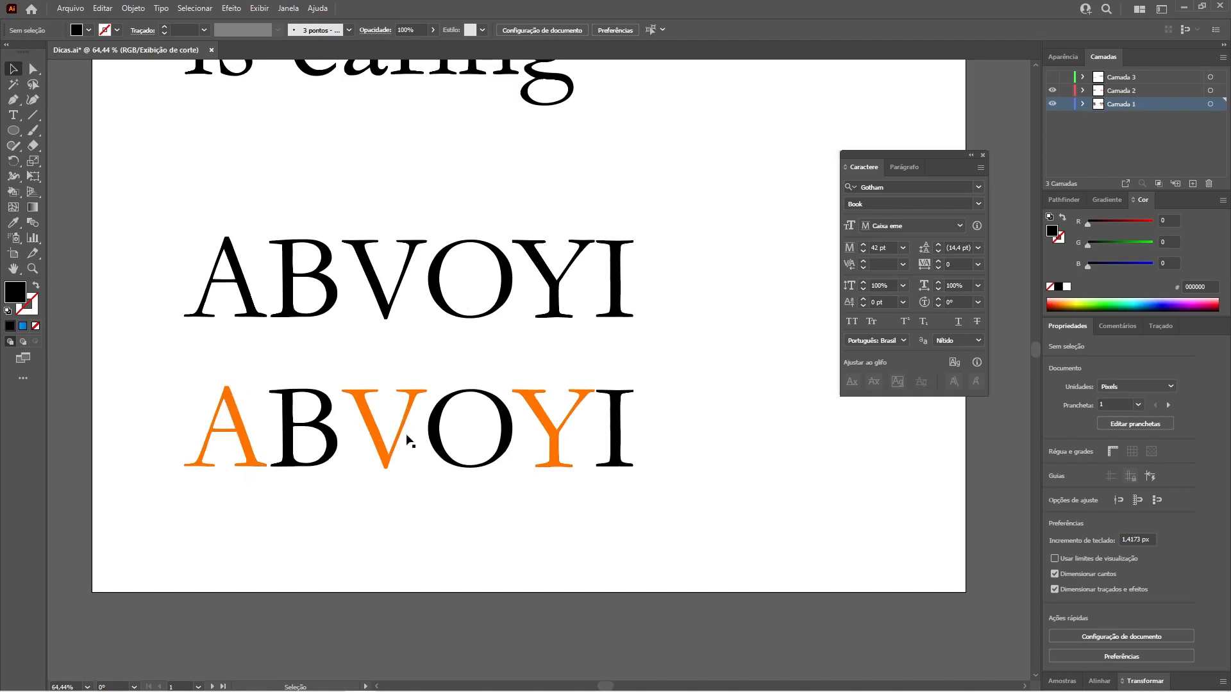
key("t")
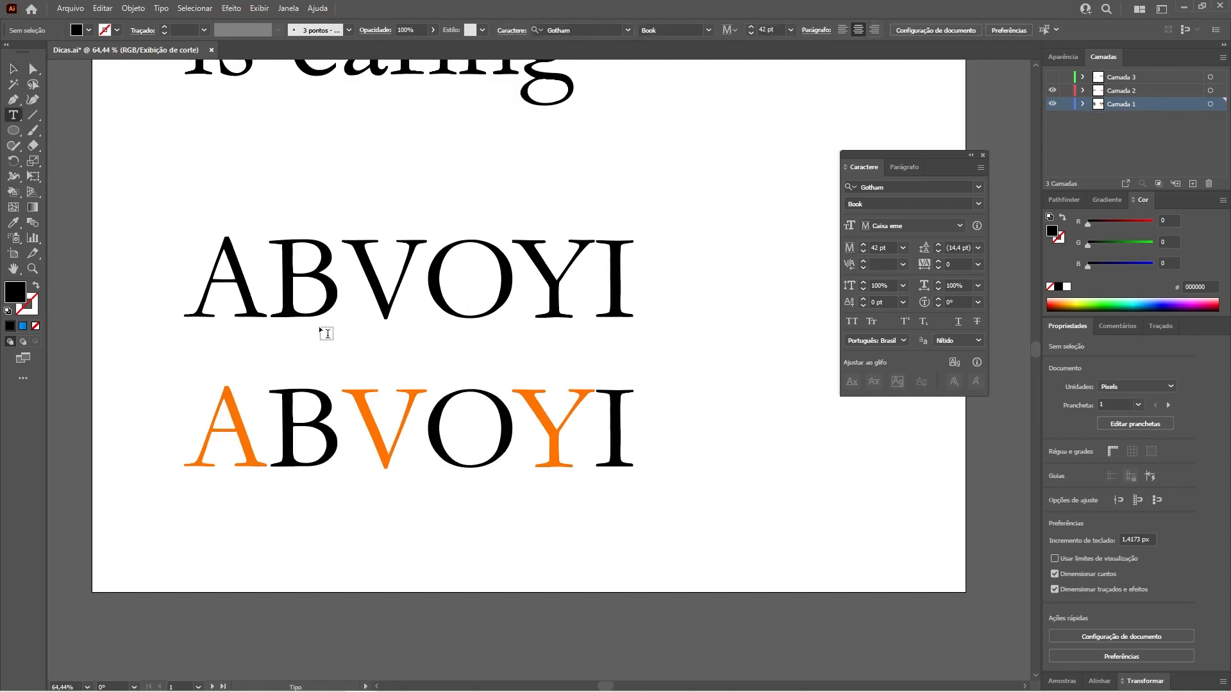
left_click(343, 399)
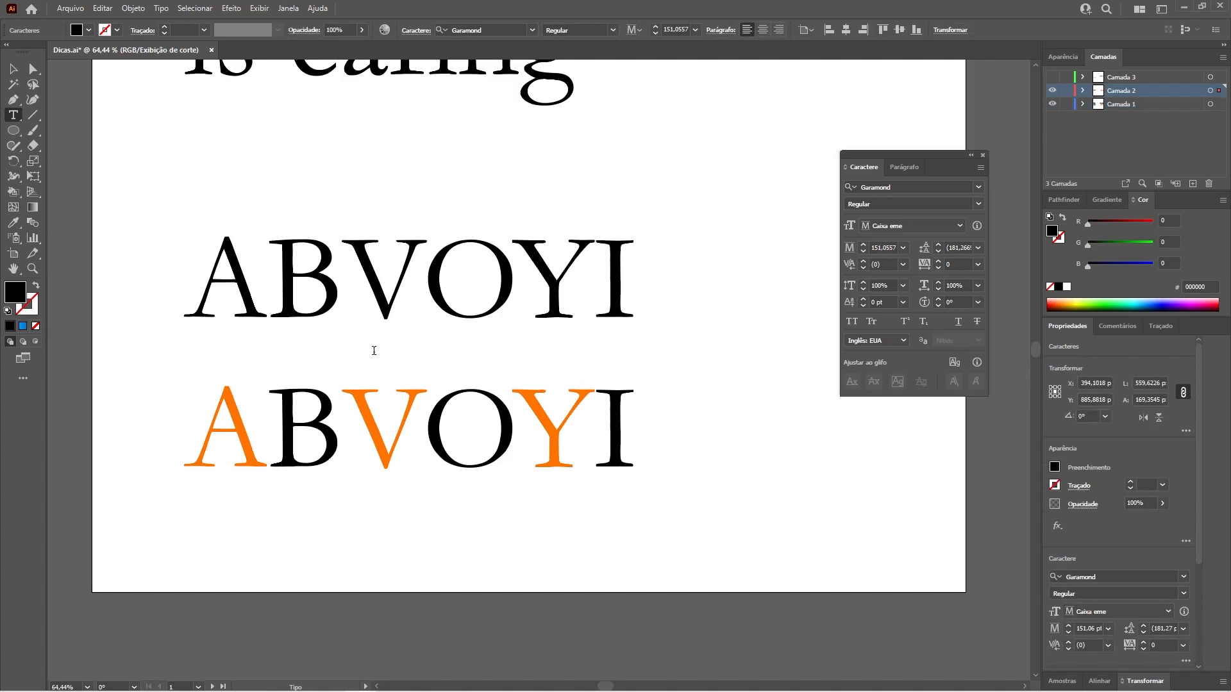
key("alt+Left")
key("alt+Left")
key("alt+Left")
key("alt+Left")
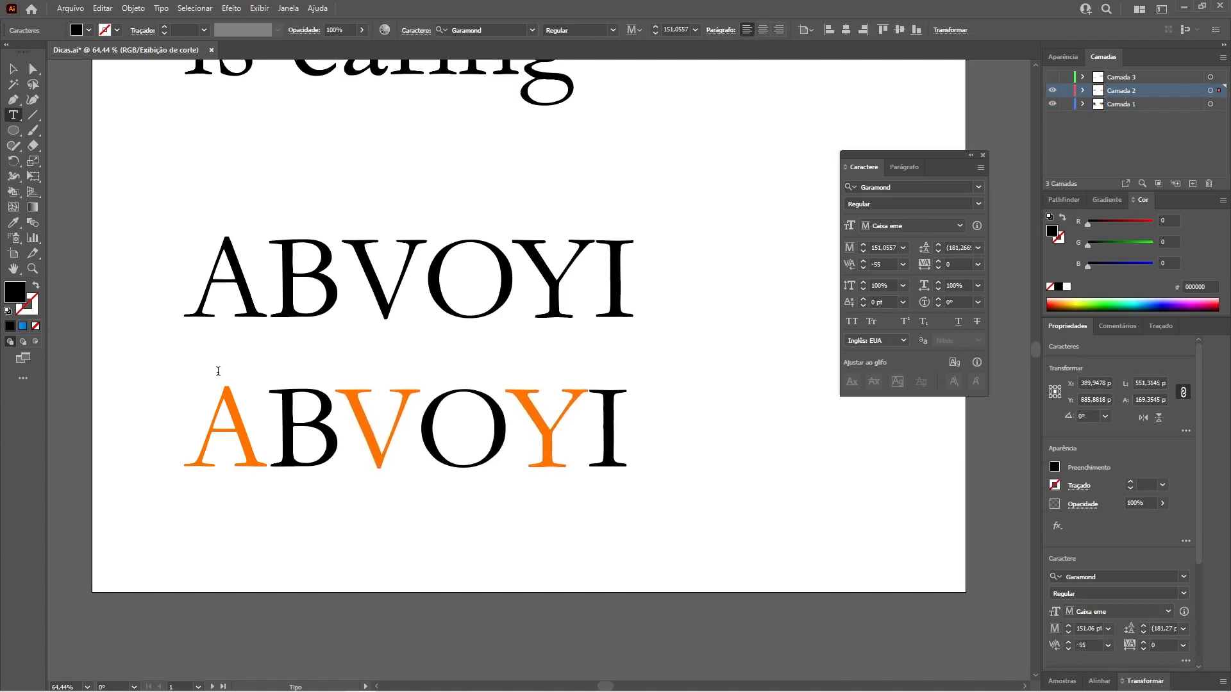
Tighten the kerning between V and O in the coloured ABVOYI text to -60.
left_click(428, 414)
key("alt+Left")
key("alt+Left")
key("alt+Left")
key("alt+Left")
key("alt+Left")
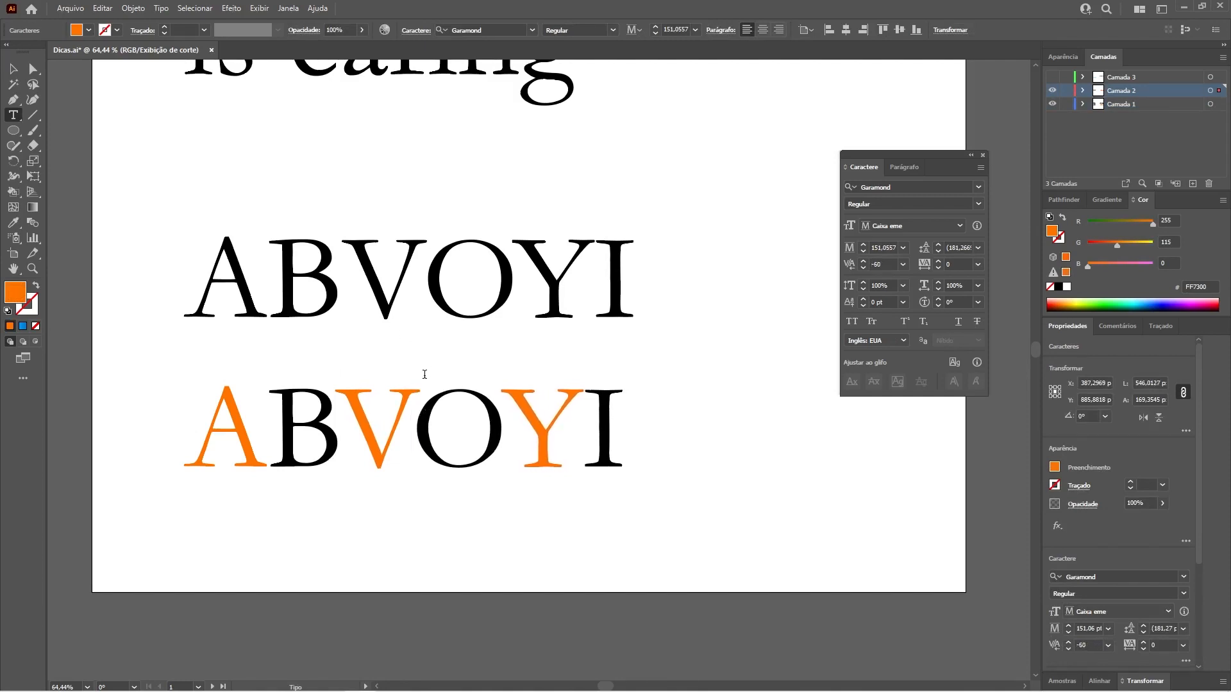
Tighten the kerning between O and Y and between A and B in the coloured ABVOYI text.
left_click(503, 425)
key("alt+Left")
key("alt+Left")
key("alt+Left")
key("alt+Left")
key("alt+Left")
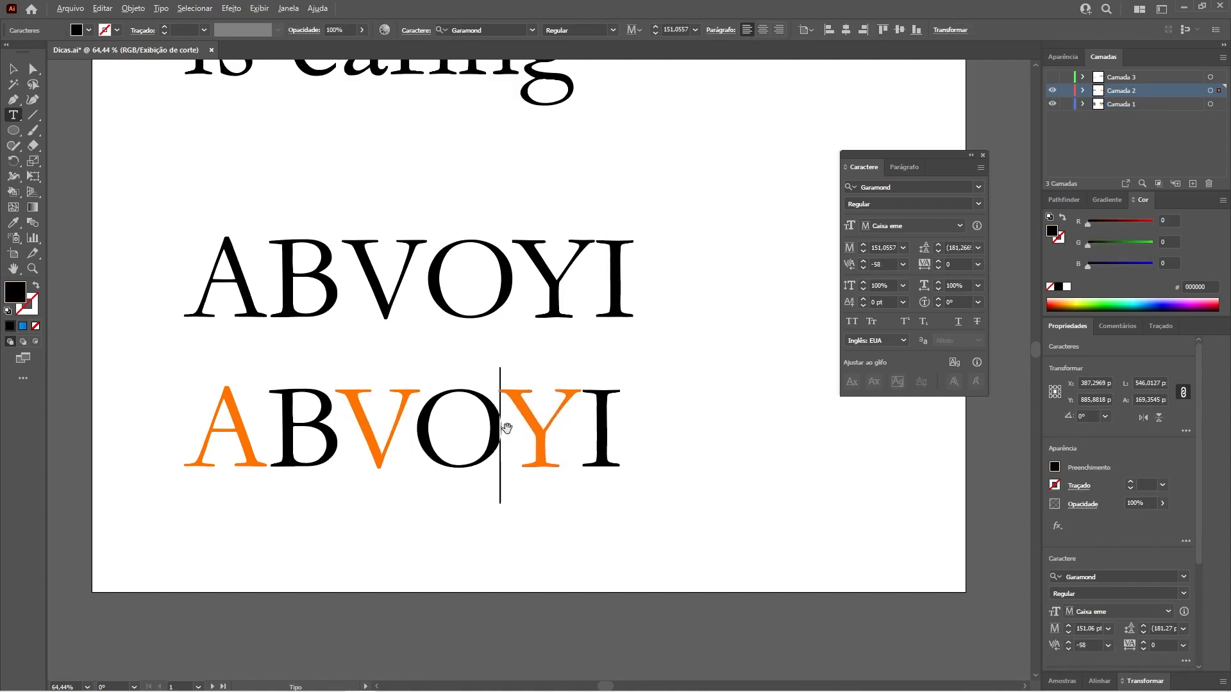
key("alt+Left")
key("alt+Left")
key("alt+Left")
left_click(270, 422)
key("alt+Left")
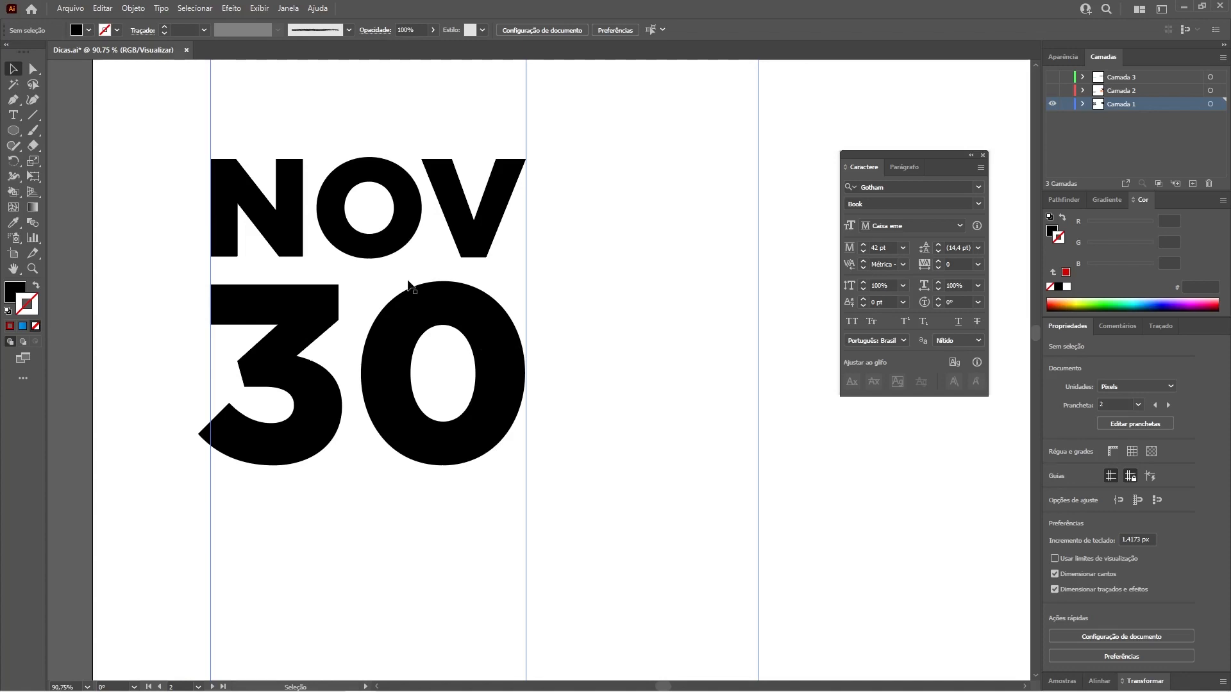
Enlarge the "30" text slightly, to a font size of about 222.43 pt, so the 0 reaches the guide at the V's outer edge.
left_click_drag(320, 278, 401, 312)
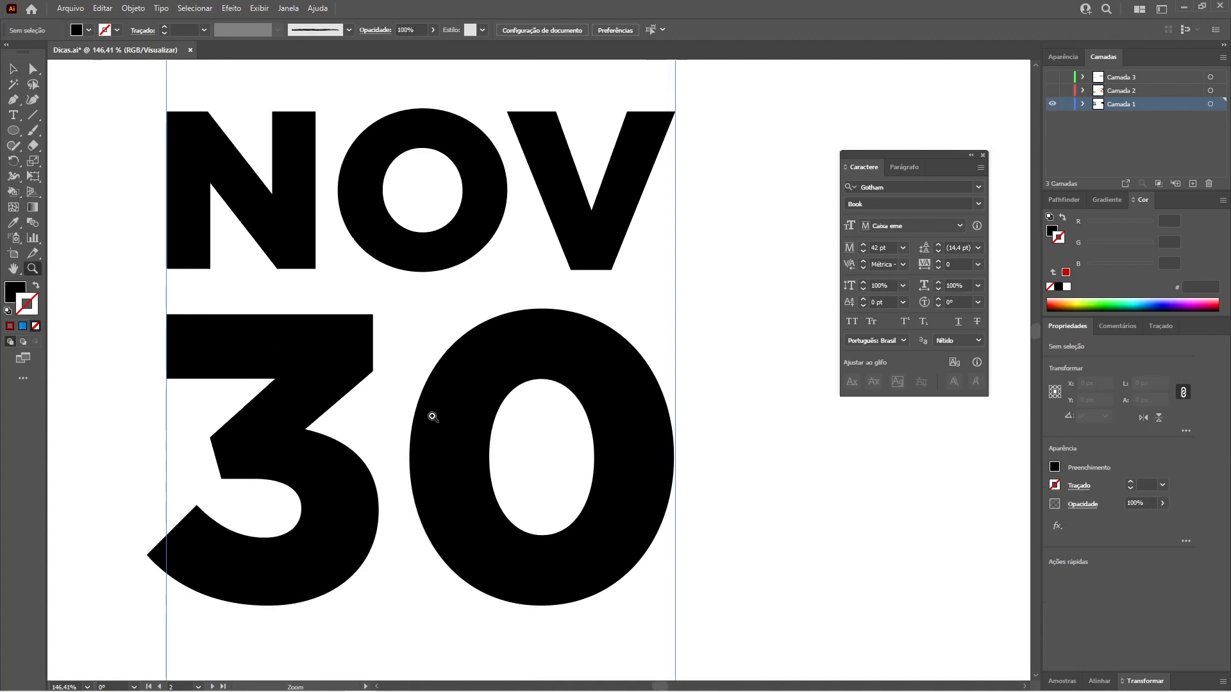
key("v")
left_click(596, 384)
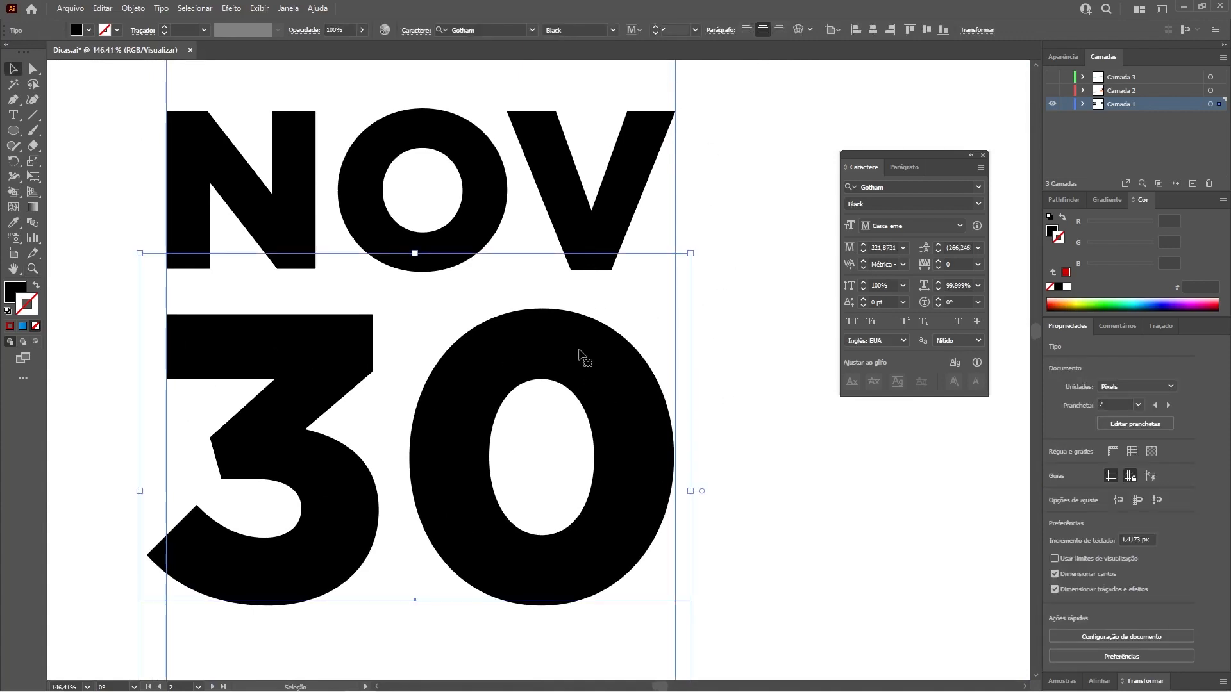
key("e")
left_click_drag(691, 252, 692, 252)
key("v")
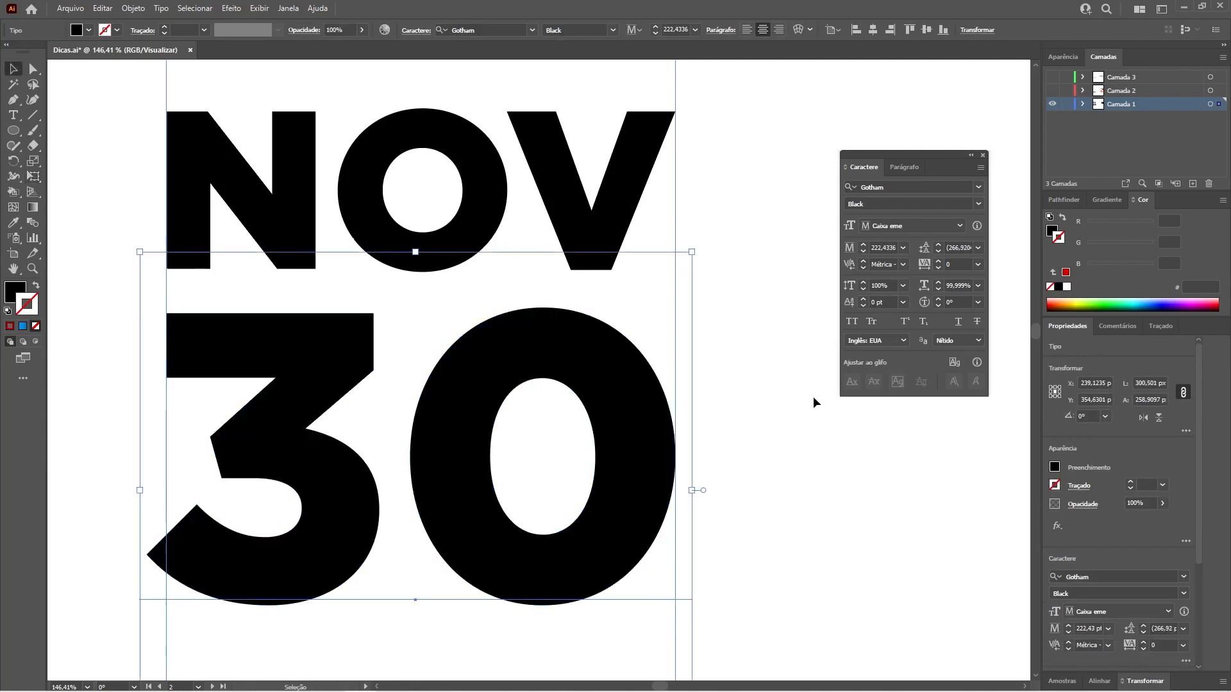
Deselect the "30" text and hide the guides.
left_click(813, 401)
key("ctrl+1")
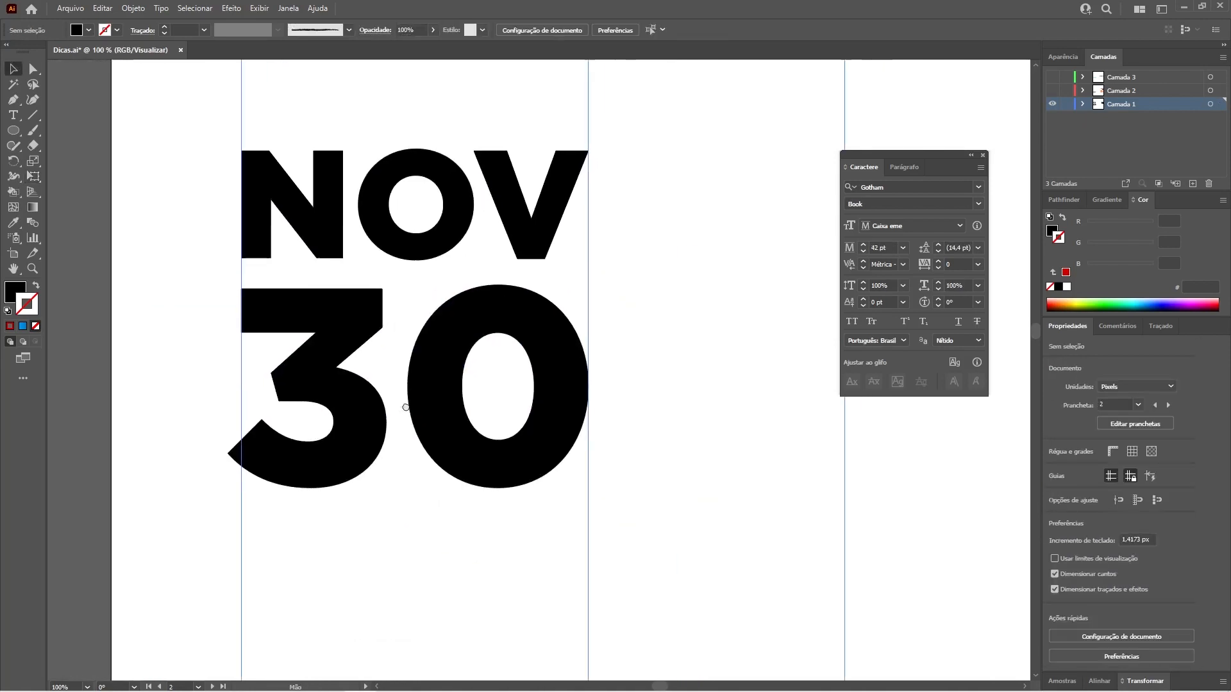
key("ctrl+semicolon")
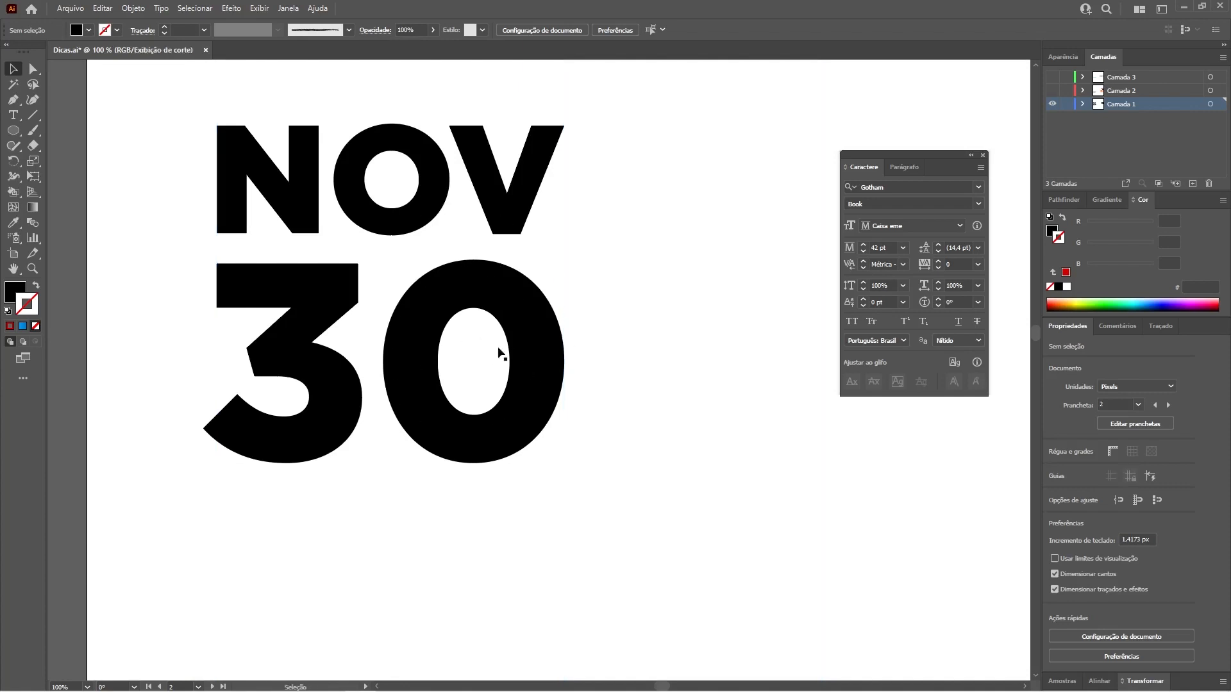
Show the guides and examine how the outer edge of the 0 in "30" aligns with the V of "NOV".
key("ctrl+semicolon")
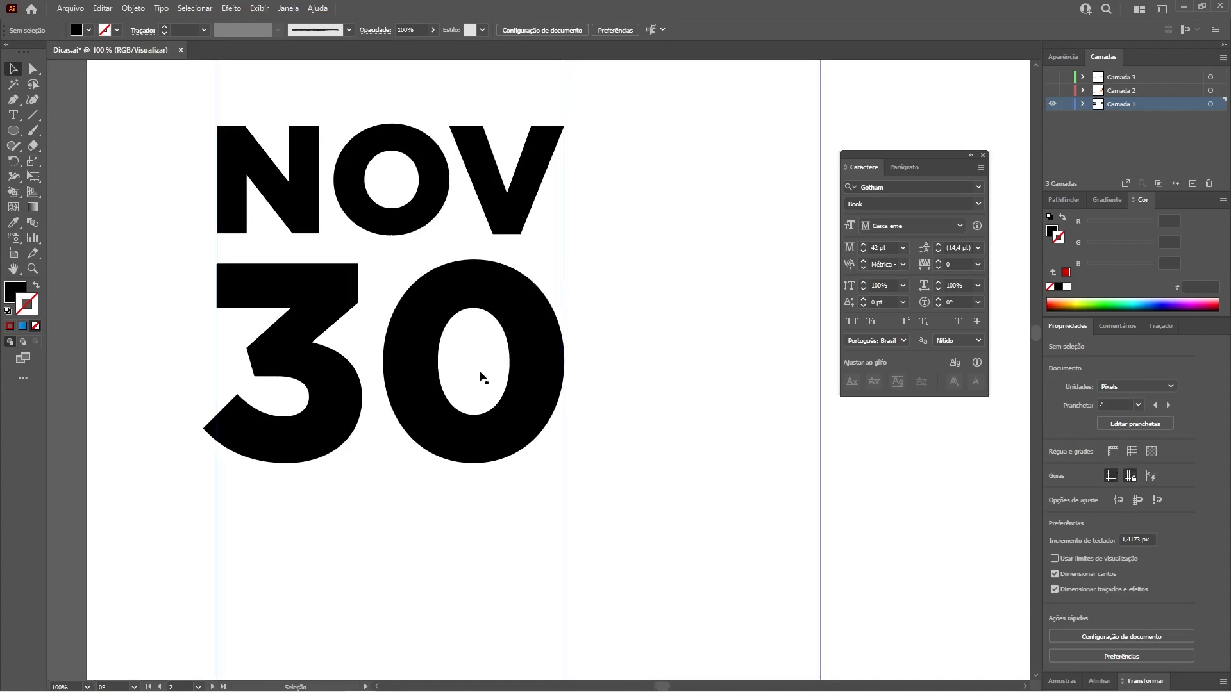
key("z")
left_click_drag(541, 357, 590, 407)
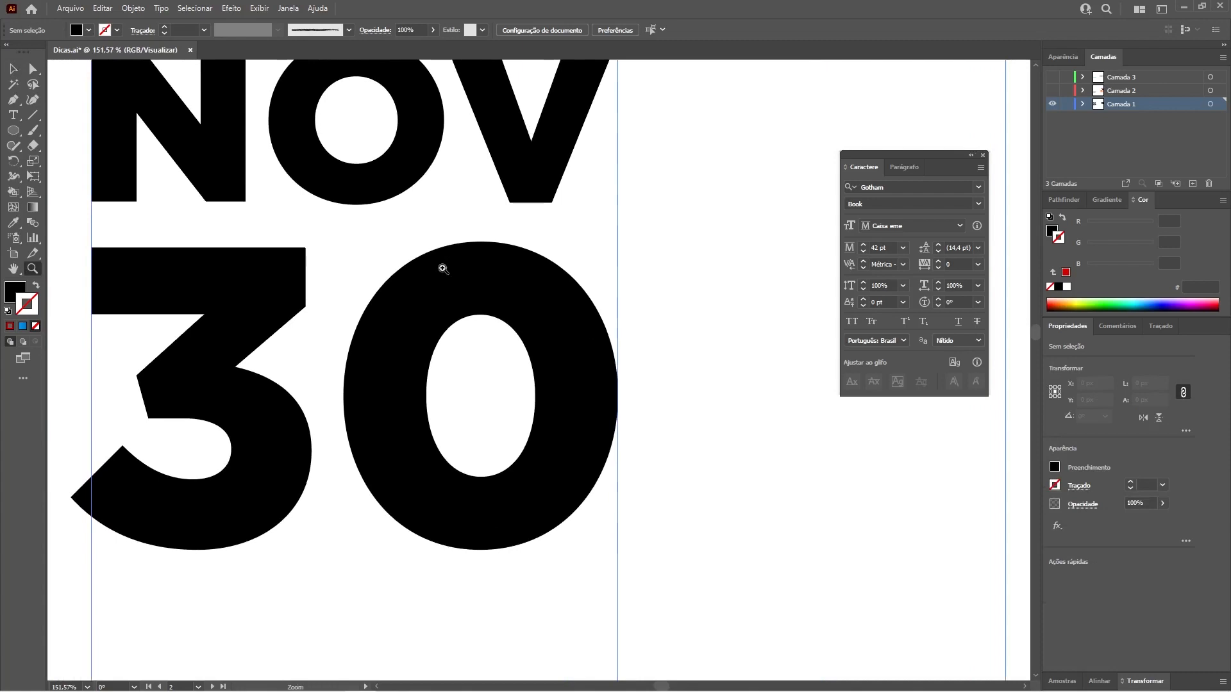
left_click_drag(470, 326, 462, 364)
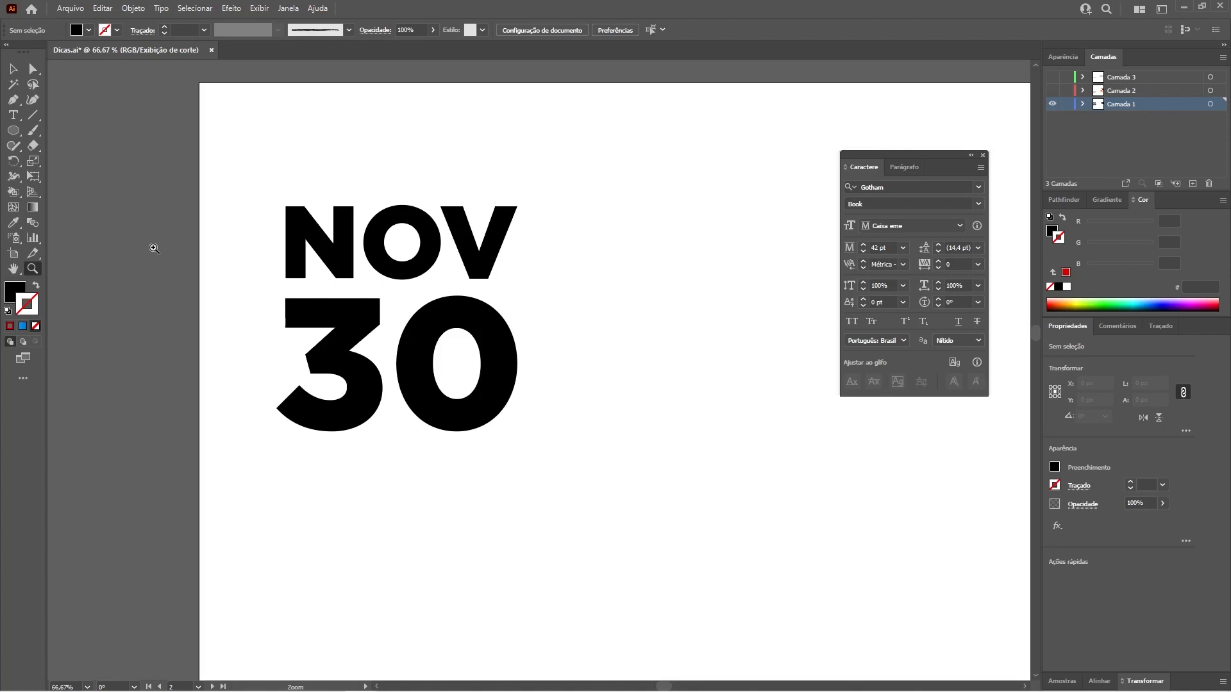
Show Camada 3 to compare the lower orange square, circle and triangle against its horizontal lines, and hide the layer again.
left_click(12, 69)
left_click_drag(633, 358, 523, 280)
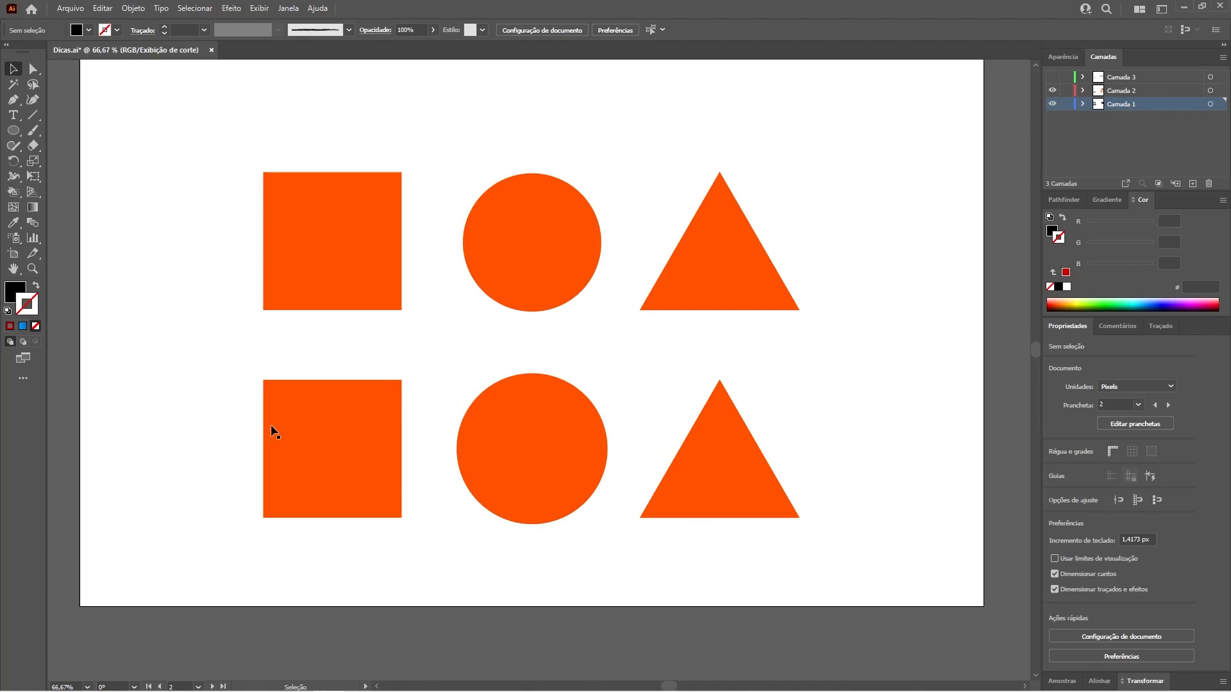
left_click_drag(1051, 91, 1052, 77)
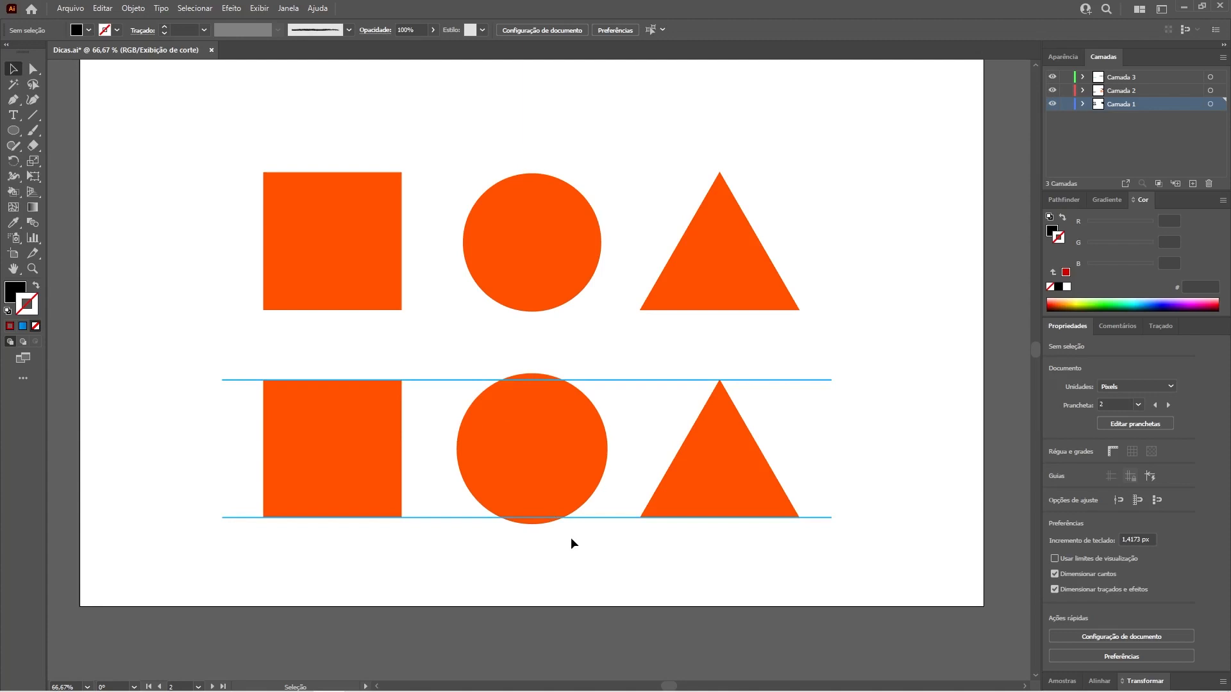
left_click(1052, 77)
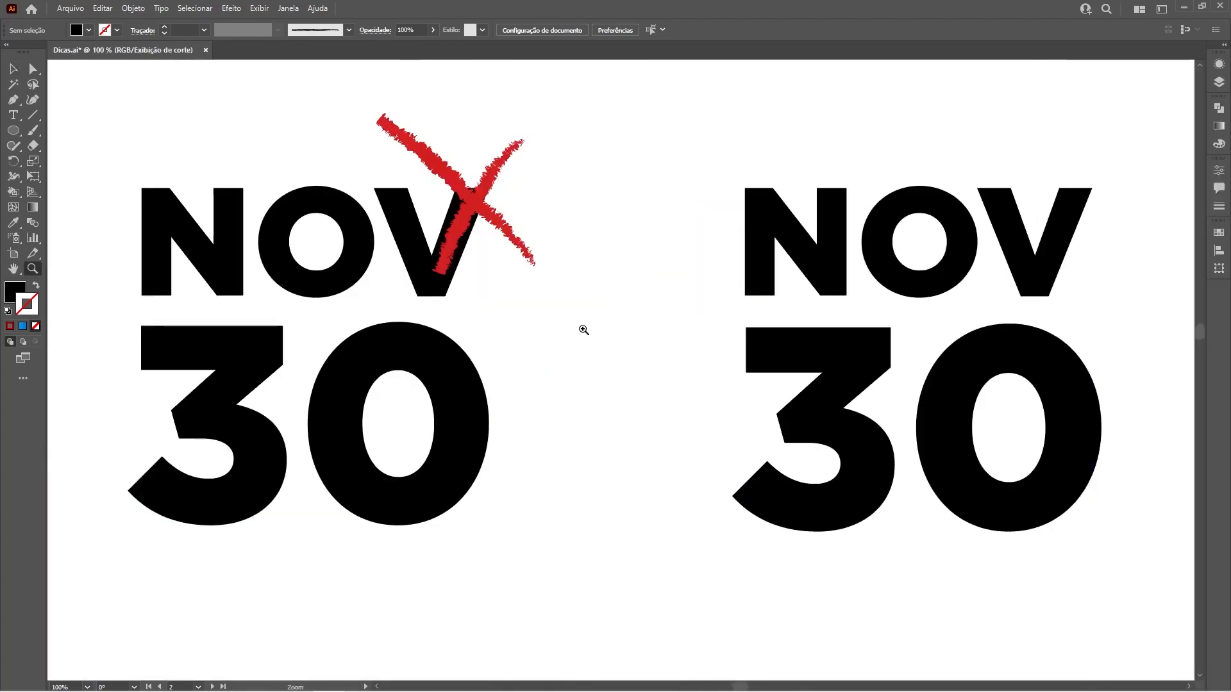
Show the guides over the two "NOV 30" versions to compare their edge alignment, and hide them again.
key("ctrl+;")
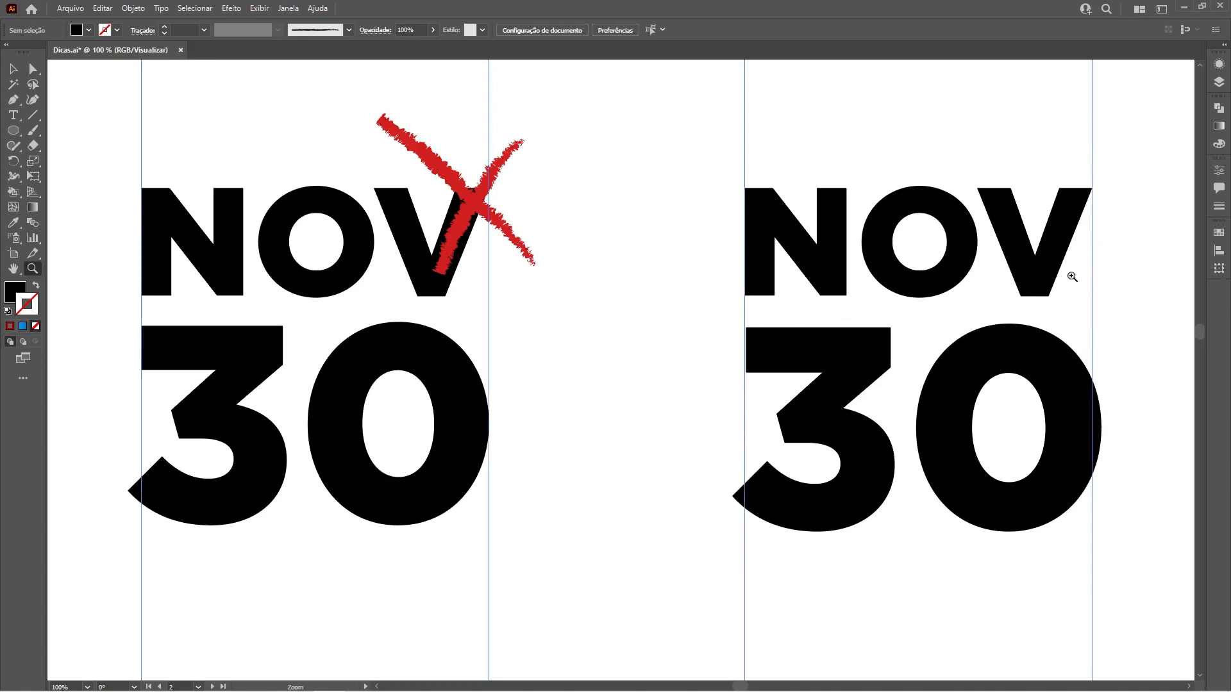
key("ctrl+;")
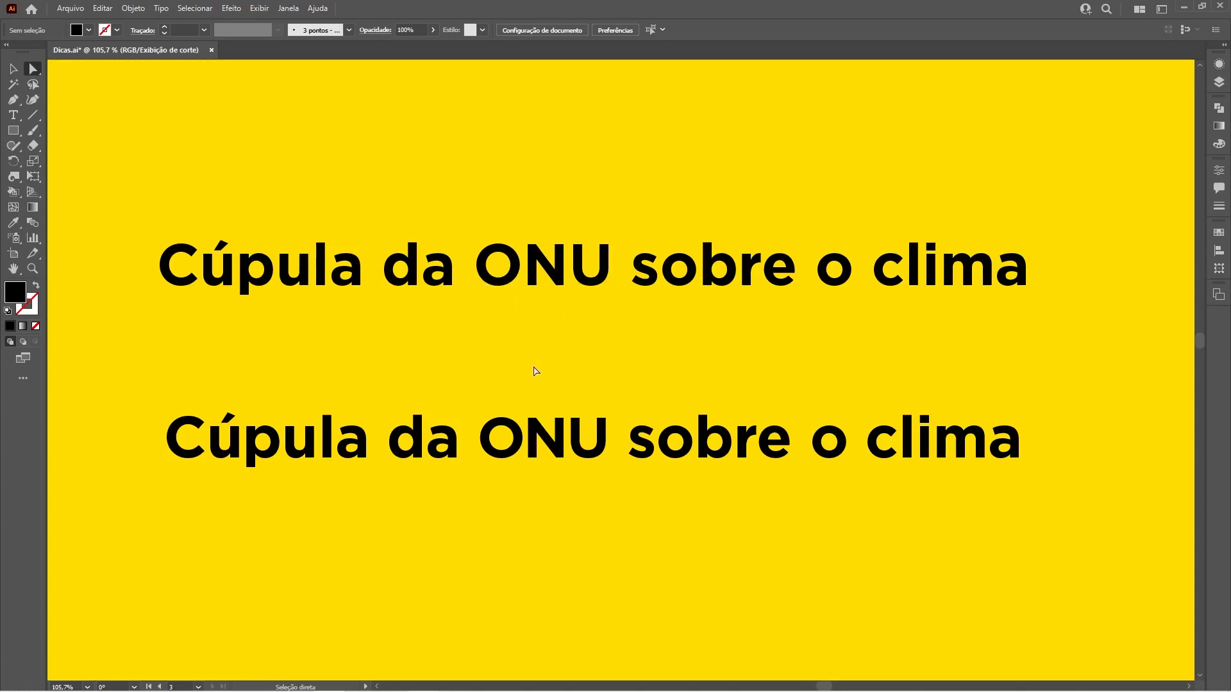
Check the font sizes in the two "Cúpula da ONU sobre o clima" lines, comparing ONU with the surrounding words.
left_click(13, 115)
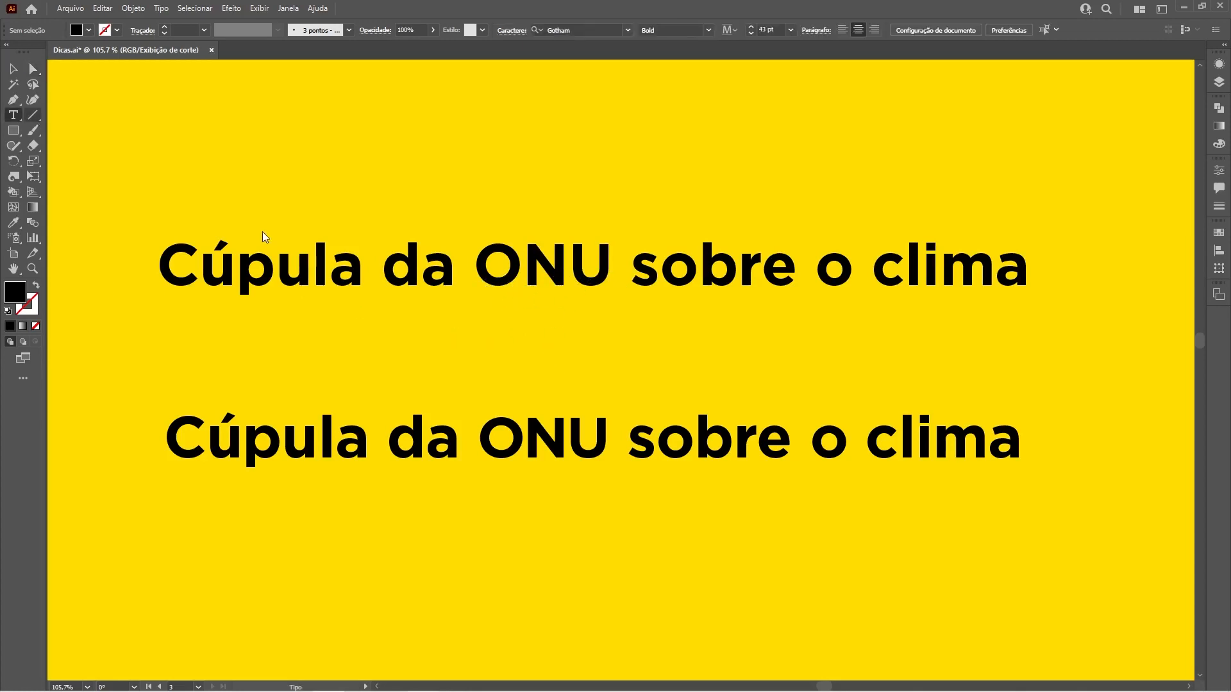
left_click(290, 267)
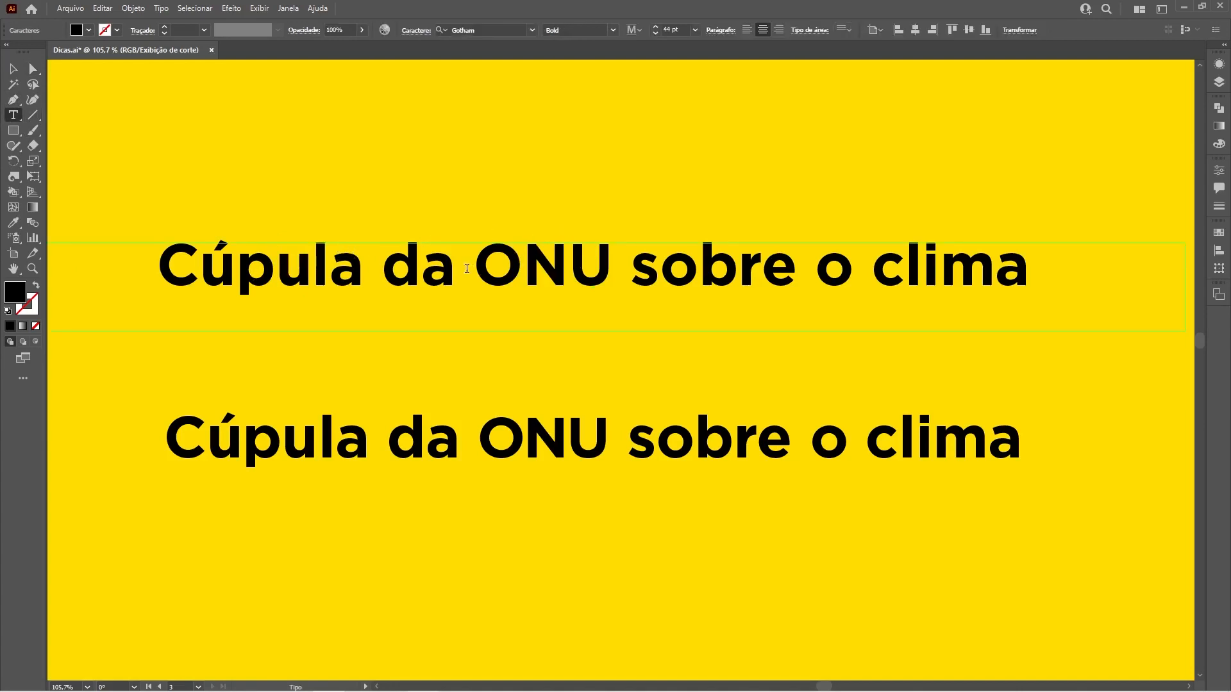
left_click_drag(477, 266, 888, 258)
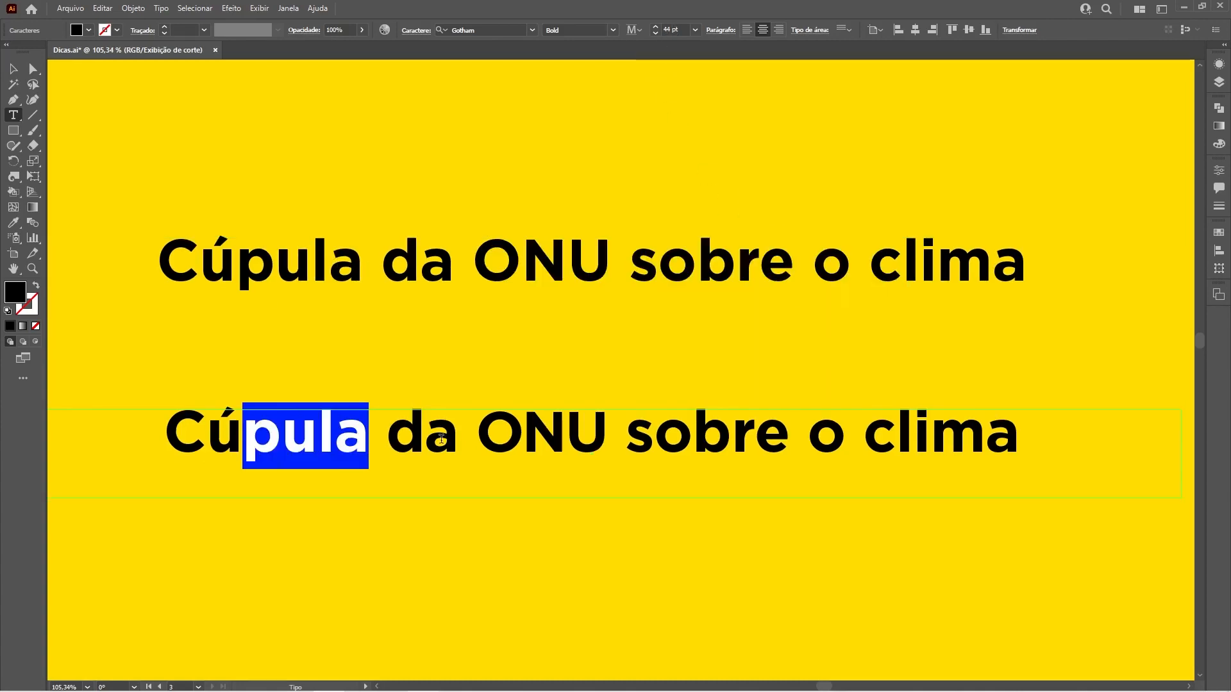
left_click_drag(457, 439, 180, 467)
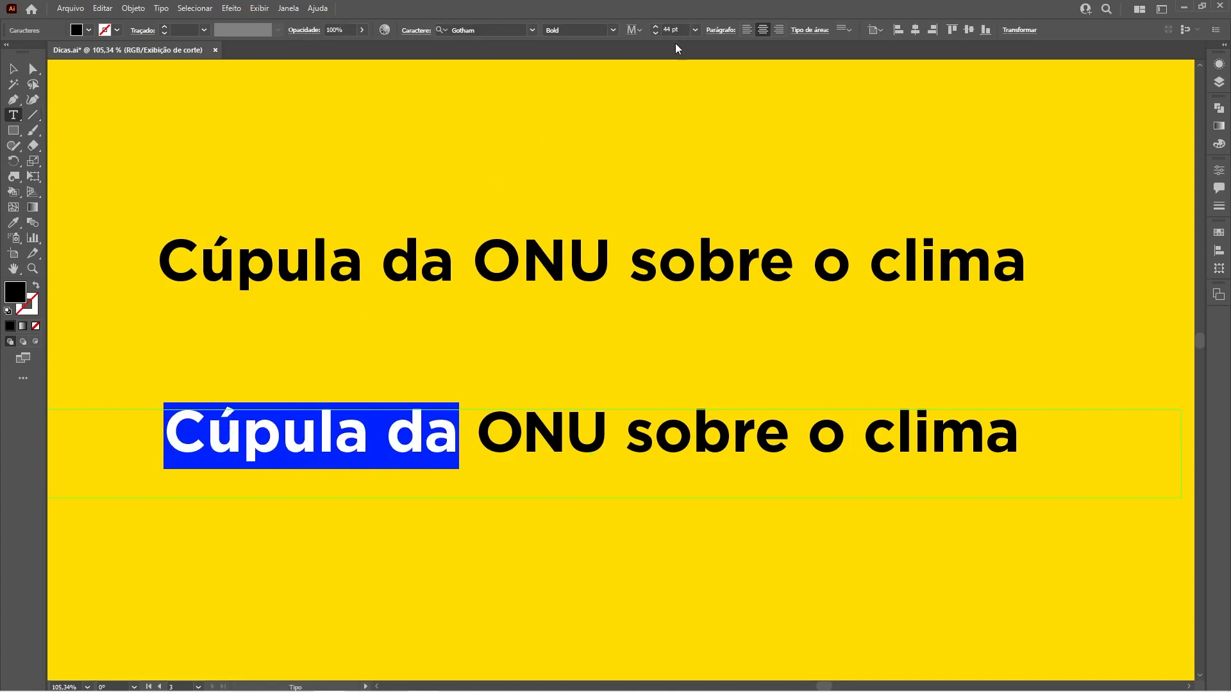
left_click_drag(485, 442, 574, 439)
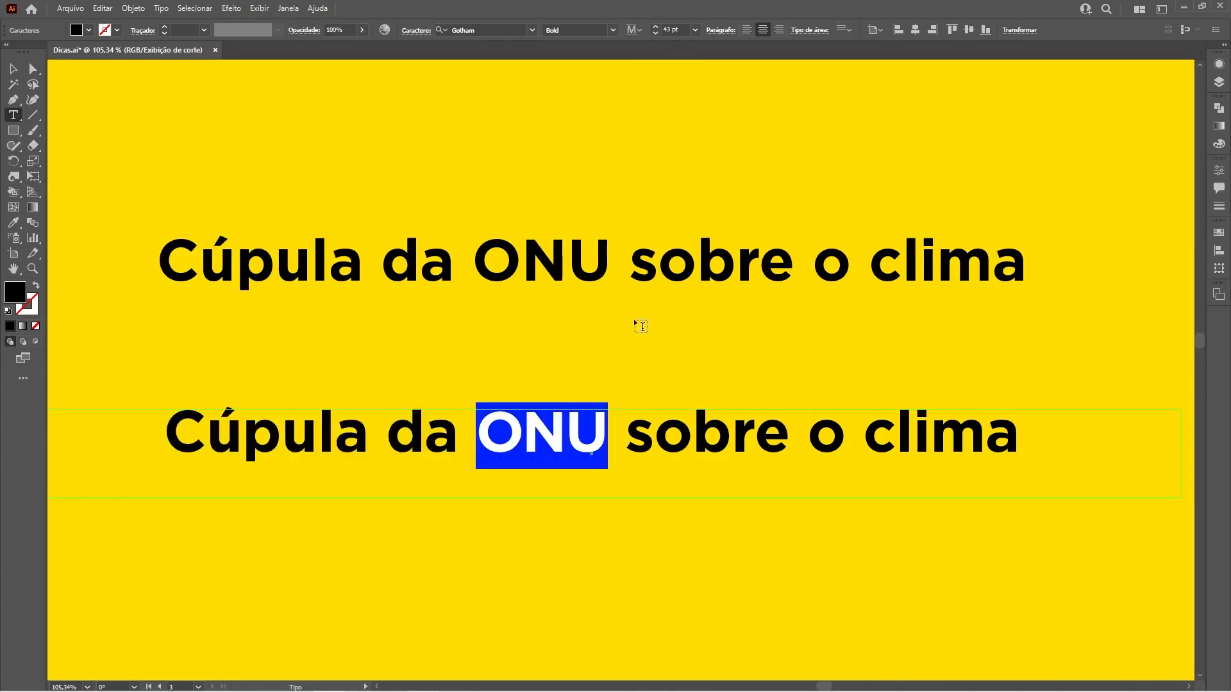
left_click(653, 436)
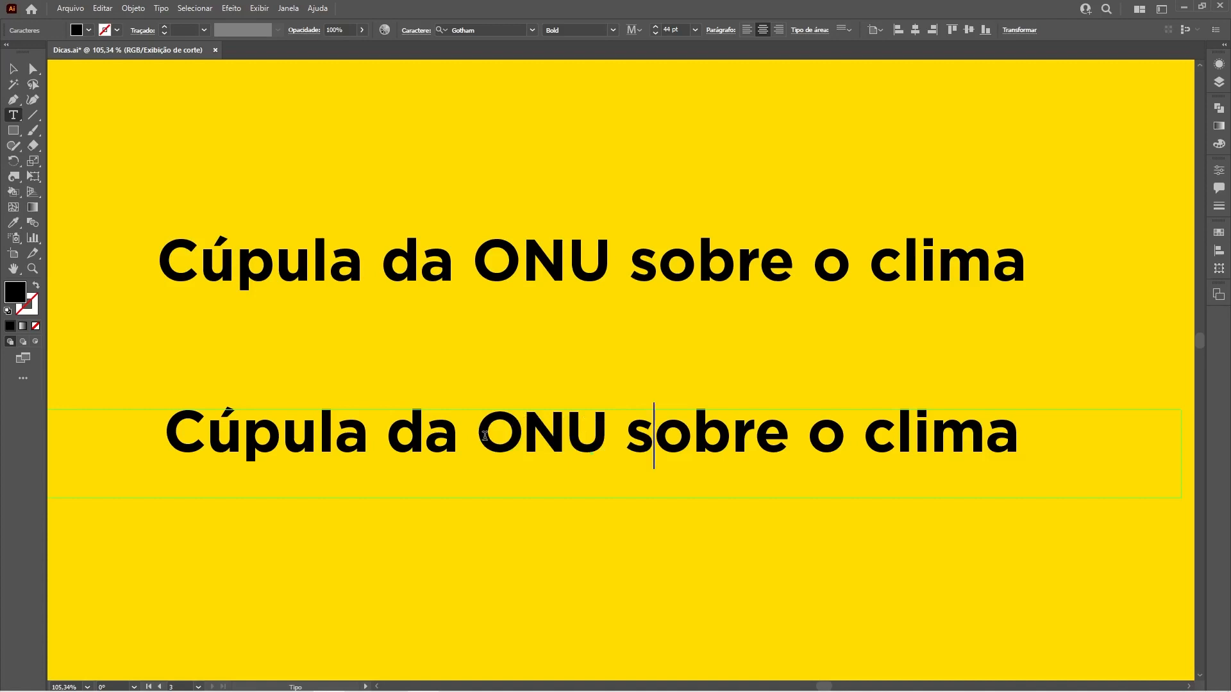
Set the font size of ONU in the lower "Cúpula da ONU sobre o clima" line to 42 pt and deselect the text.
left_click_drag(477, 434, 606, 432)
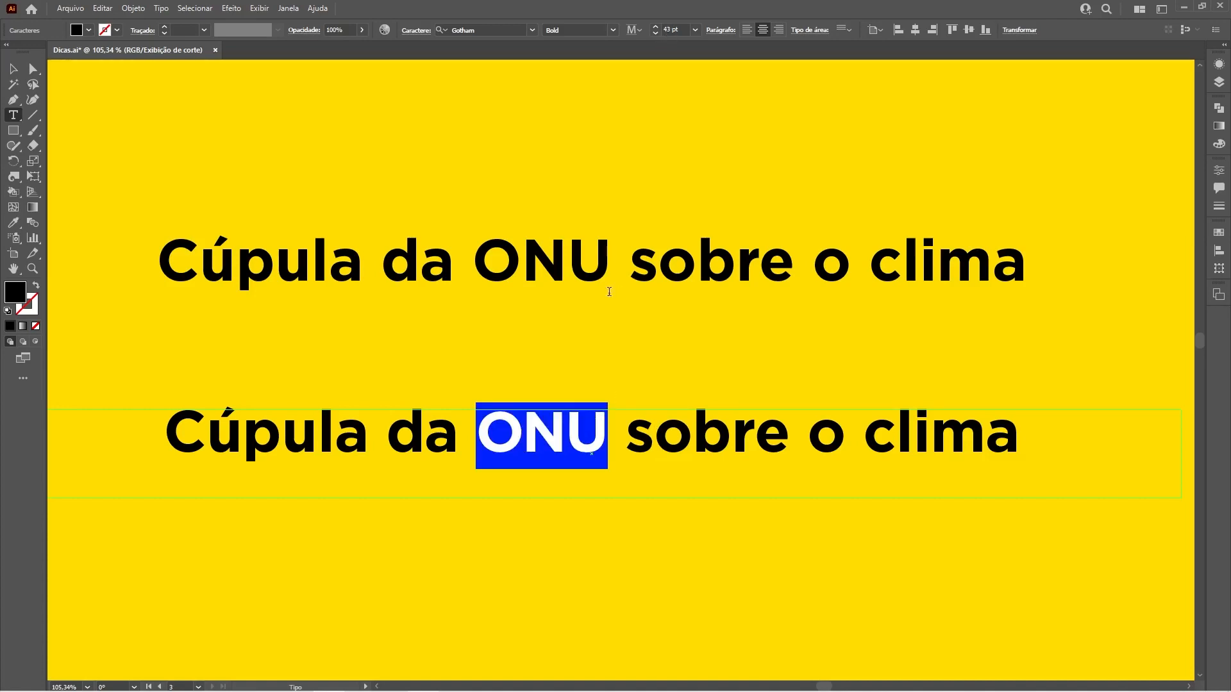
left_click(670, 29)
type("42")
left_click(730, 454)
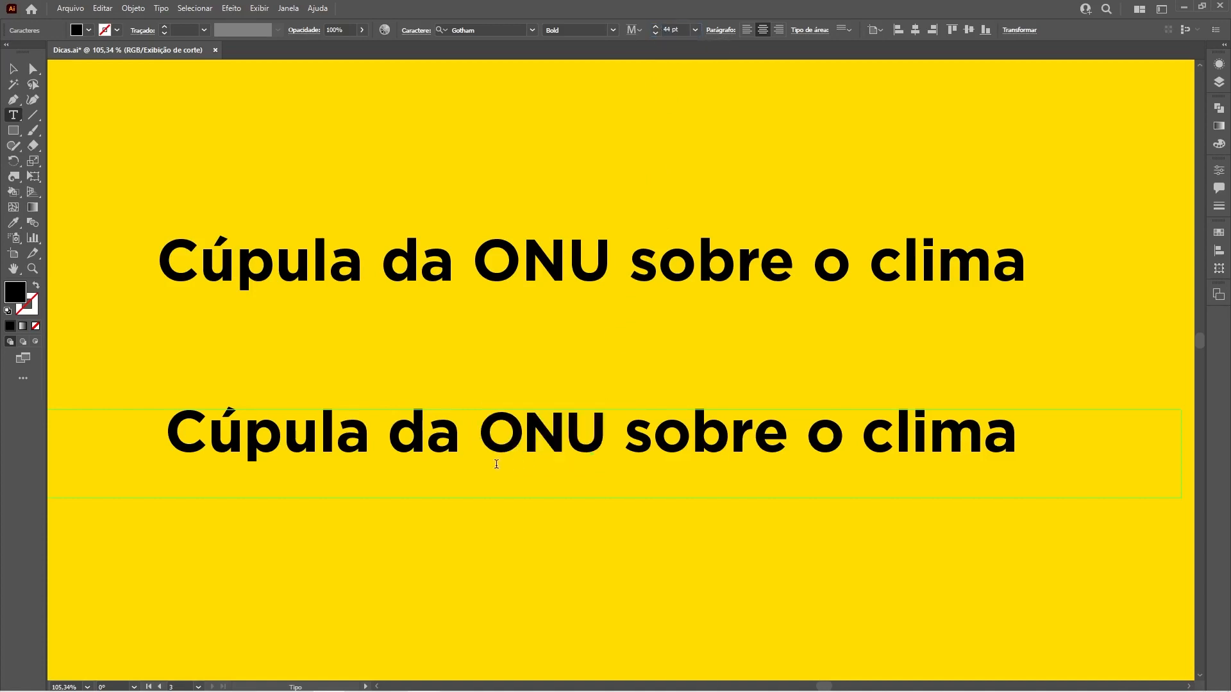
left_click(33, 70)
left_click(233, 137)
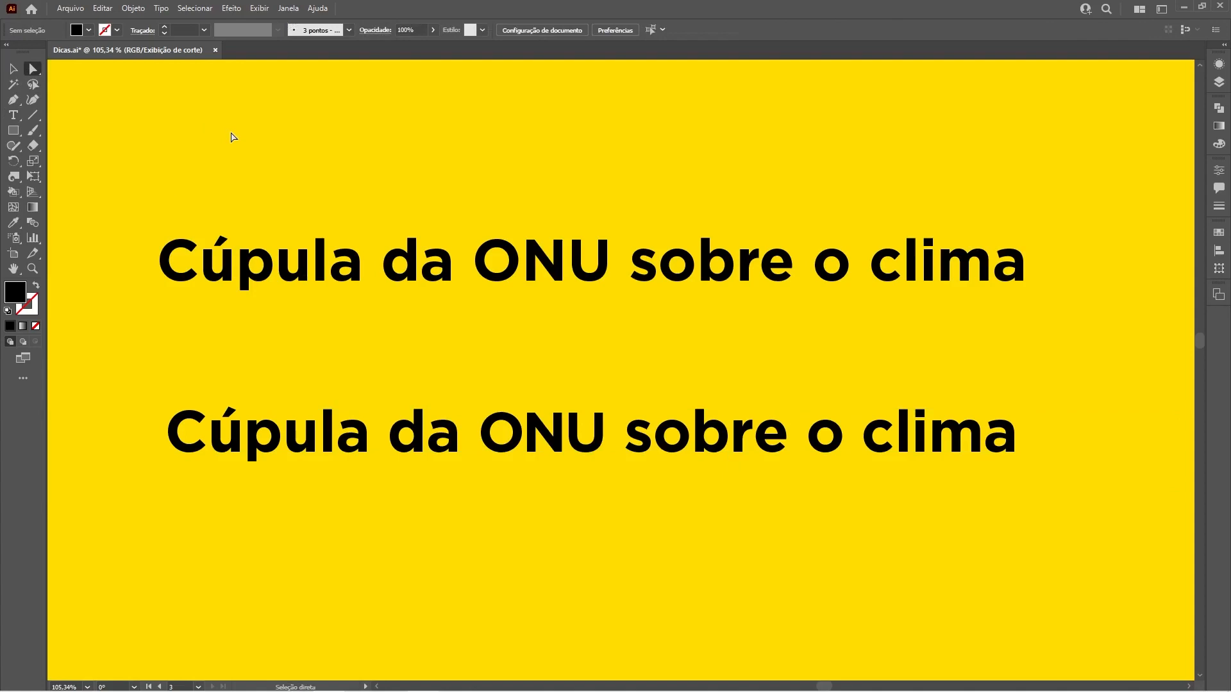